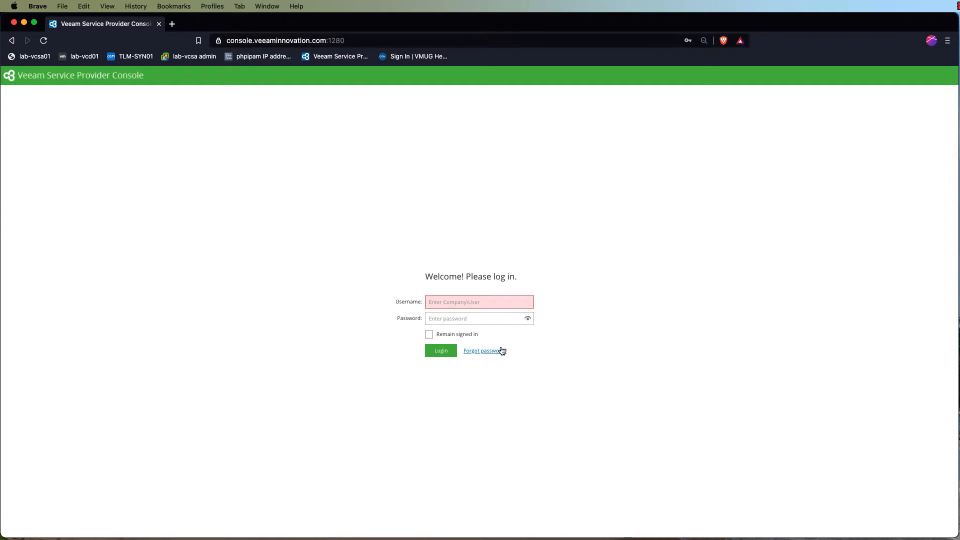
Step: Sign in with the company\user account name and password to reach the Agent Backup dashboard
{"action": "type", "text": "timan"}
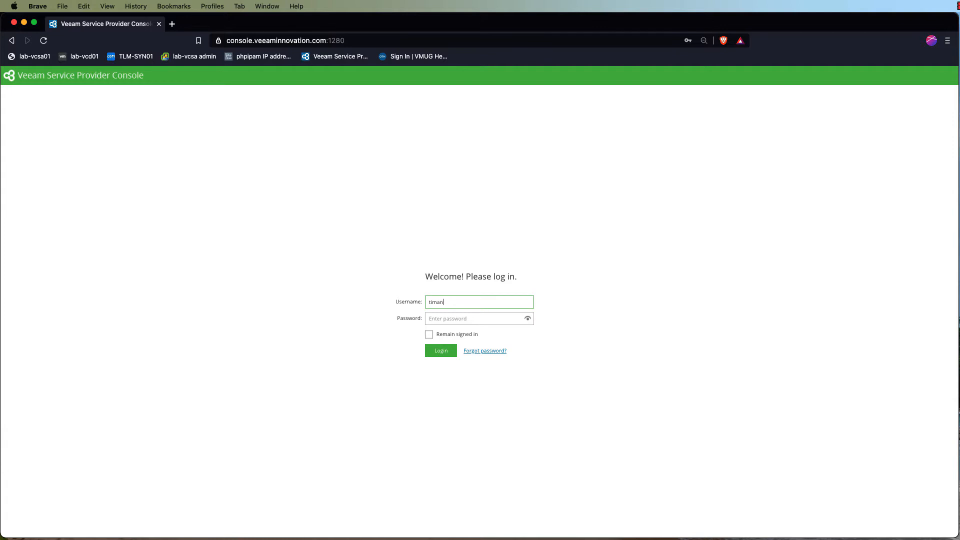
{"action": "type", "text": "dlisa\\tmyers"}
{"action": "key", "text": "Tab"}
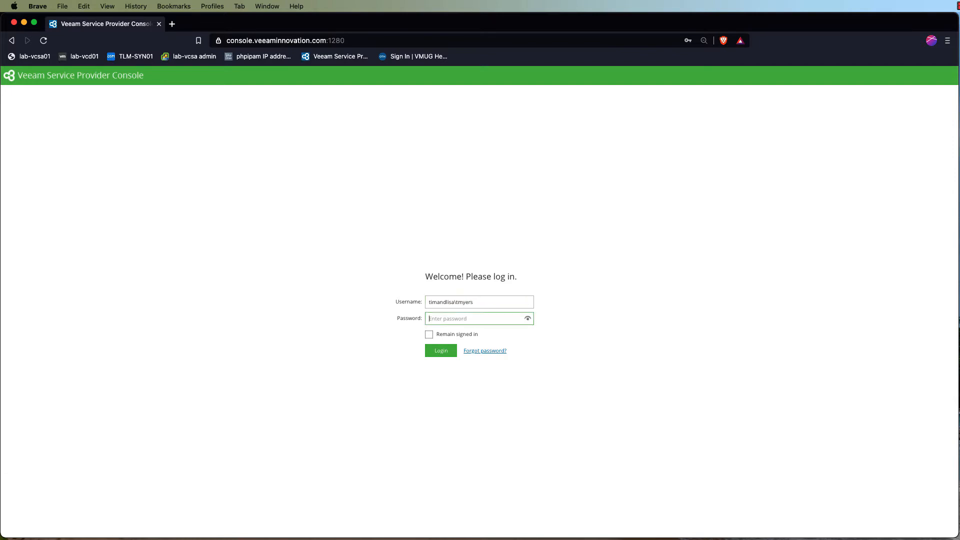
{"action": "type", "text": "••"}
{"action": "left_click", "coordinate": [442, 350]}
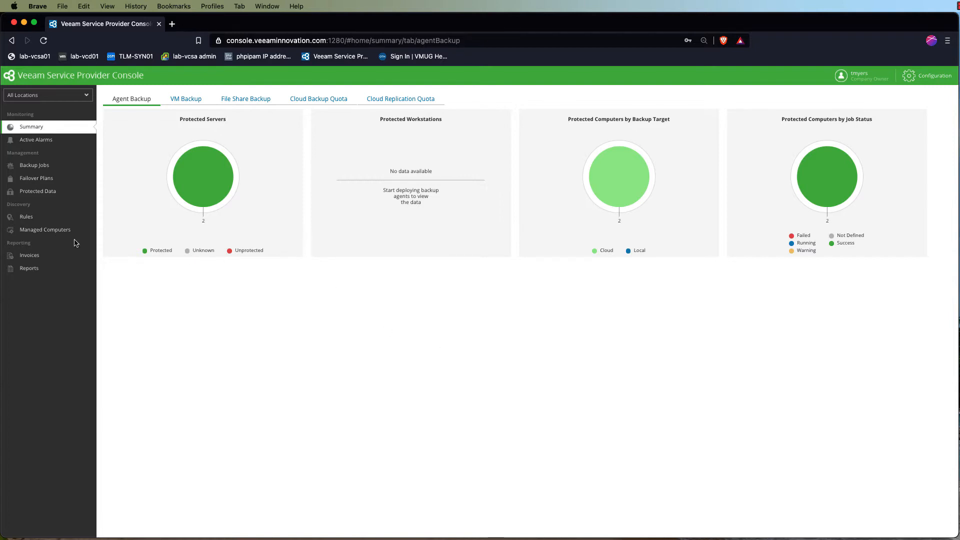
Step: Download the Mac agent package MacAgentPackages.sh from Managed Computers and save it to the Desktop
{"action": "left_click", "coordinate": [44, 232]}
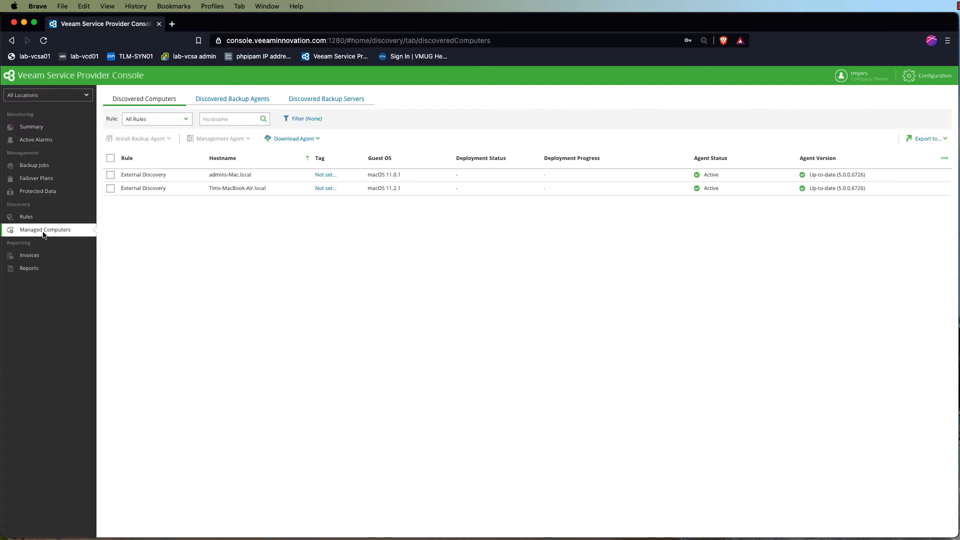
{"action": "left_click", "coordinate": [319, 140]}
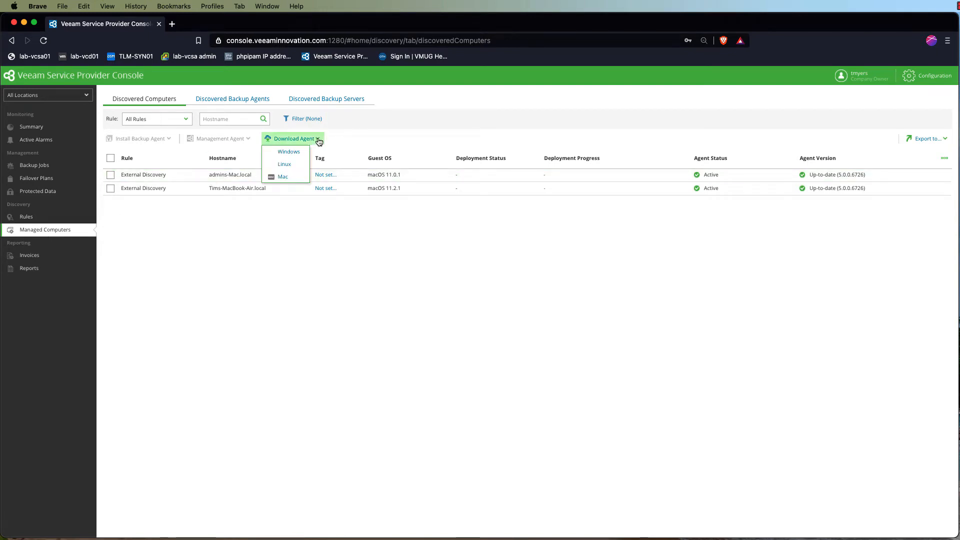
{"action": "left_click", "coordinate": [293, 178]}
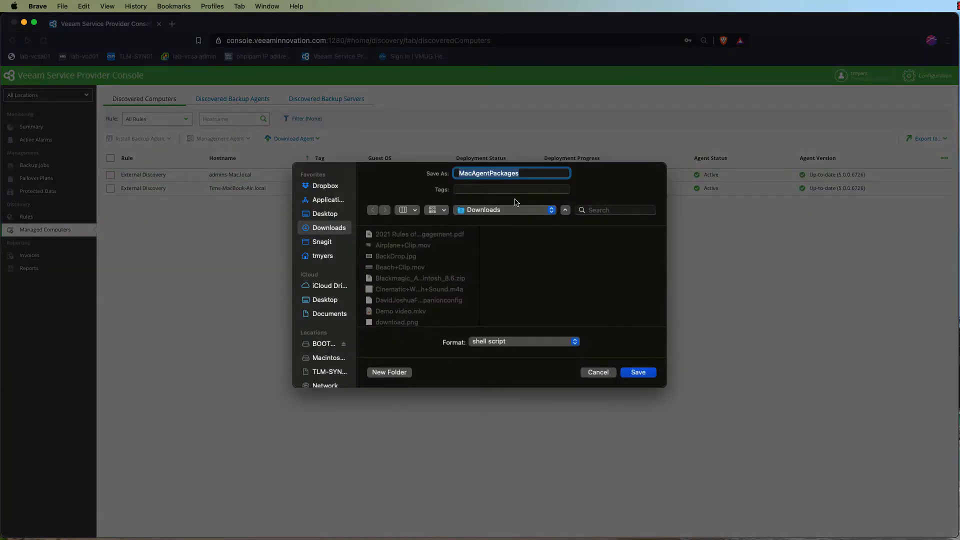
{"action": "left_click", "coordinate": [333, 215]}
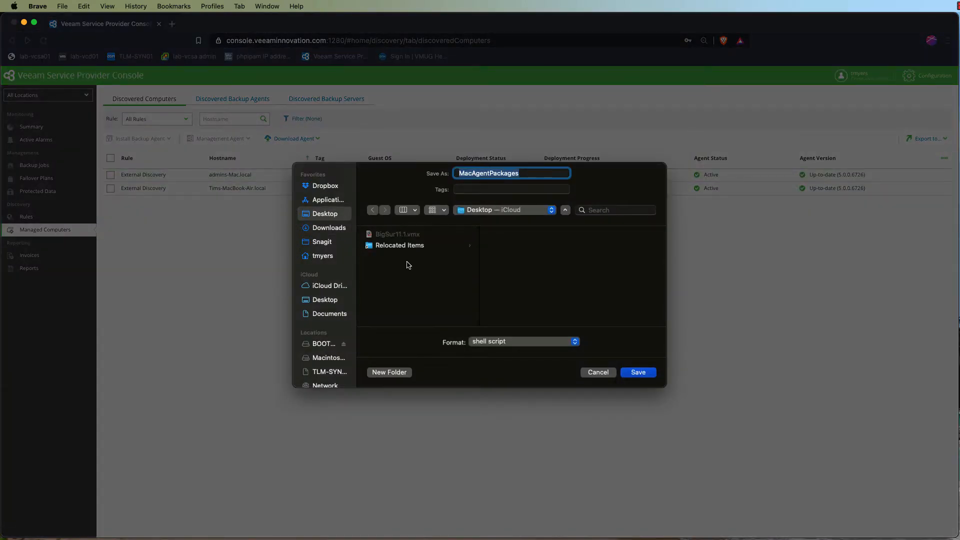
{"action": "left_click", "coordinate": [633, 374]}
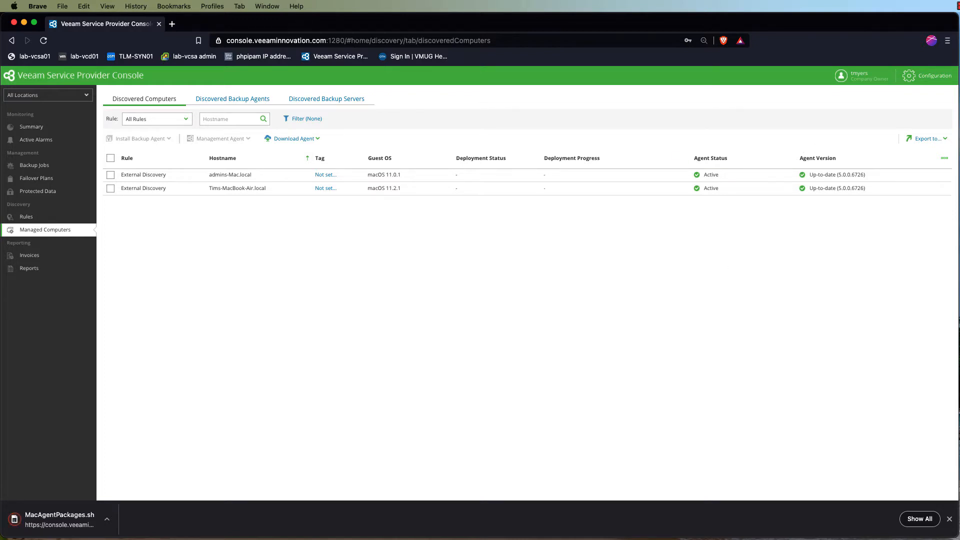
{"action": "key", "text": "super+space"}
Step: In Terminal, change into the Desktop folder and list its files with ls and ls -l
{"action": "type", "text": "t"}
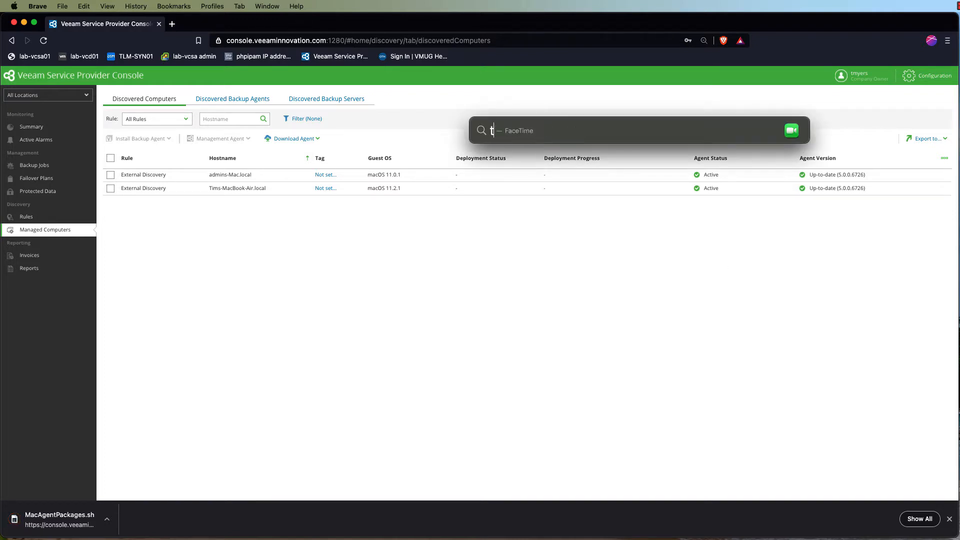
{"action": "type", "text": "erminal"}
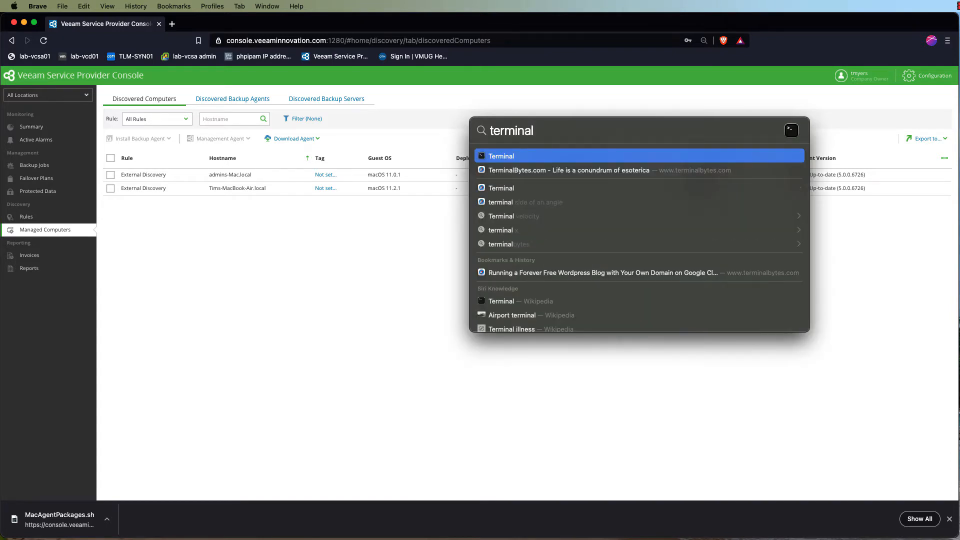
{"action": "key", "text": "Return"}
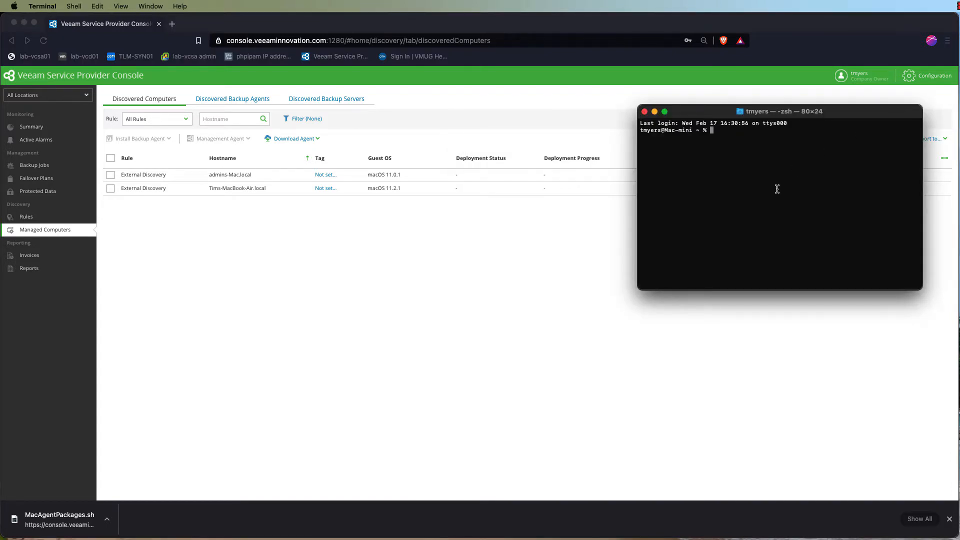
{"action": "type", "text": "cd Desk"}
{"action": "key", "text": "Tab"}
{"action": "key", "text": "Return"}
{"action": "type", "text": "ls"}
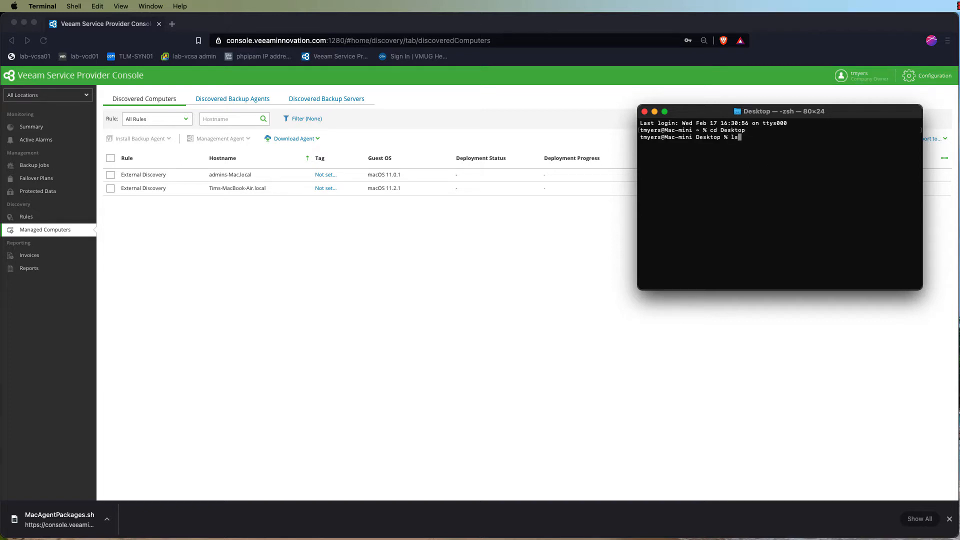
{"action": "key", "text": "Return"}
{"action": "type", "text": "ls -l"}
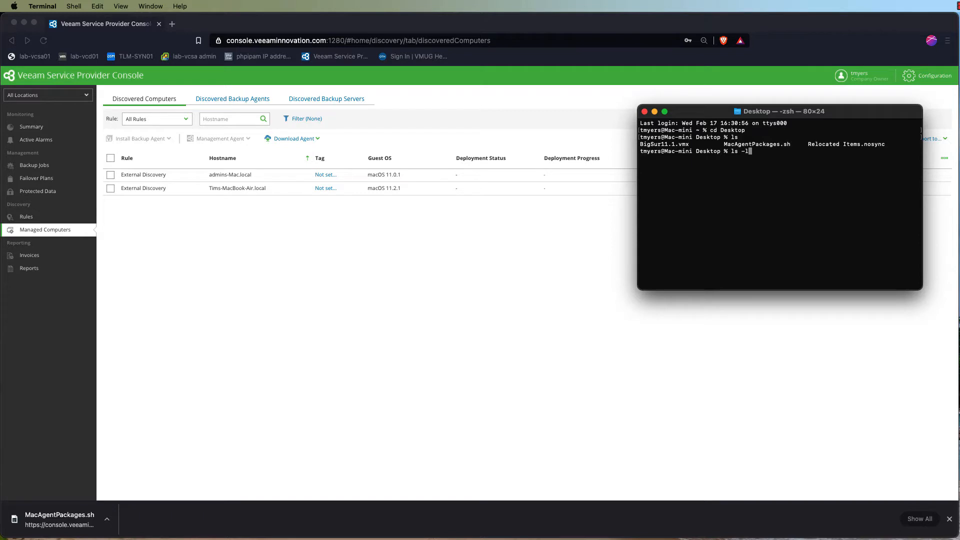
{"action": "key", "text": "Return"}
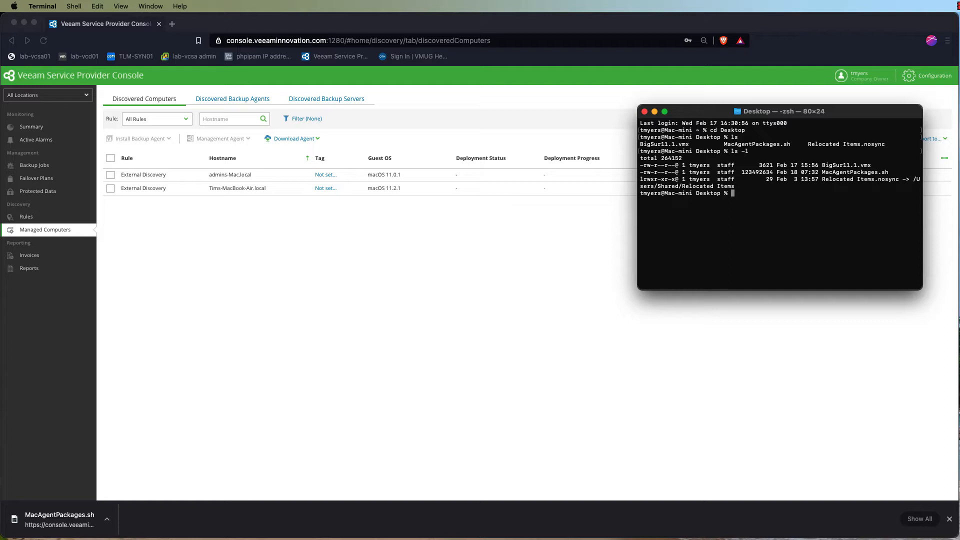
Step: Run sudo bash ./MacAgentPackages.sh to start the agent installer as administrator
{"action": "type", "text": "sudo bash ./M"}
{"action": "key", "text": "Tab"}
{"action": "key", "text": "Return"}
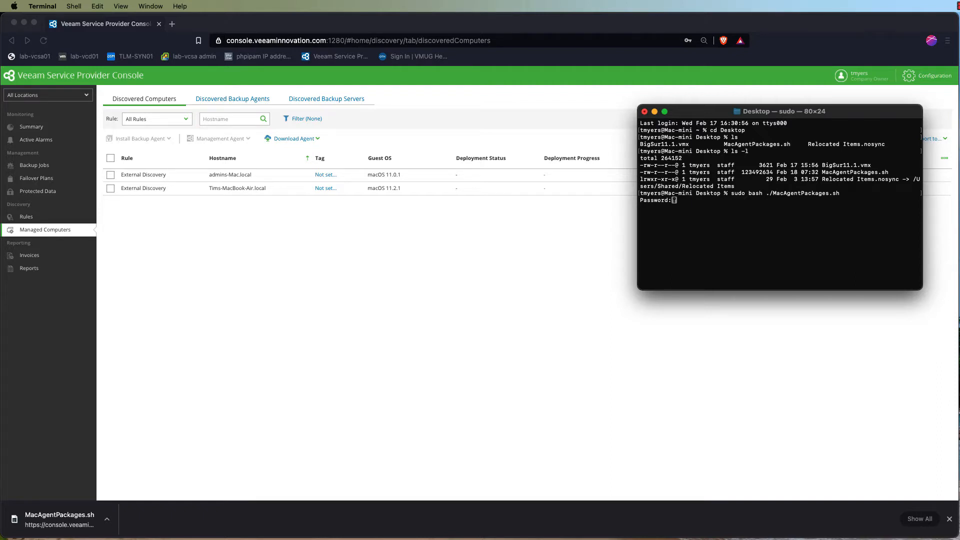
Step: Submit the administrator password to install Management Agent 5.0.0.6726 and Agent for Mac 1.0.0.713
{"action": "key", "text": "Return"}
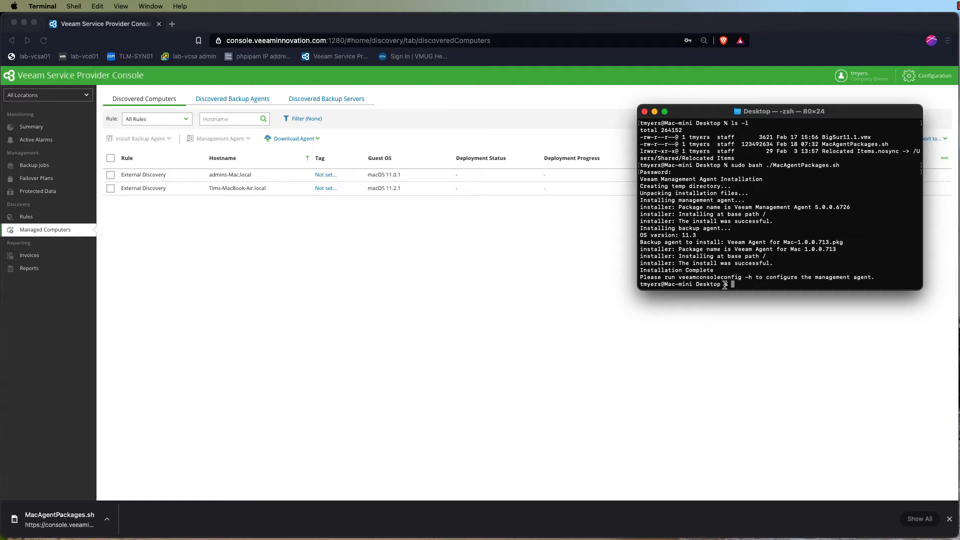
{"action": "type", "text": "sudo veeamconsoleconfig -h"}
Step: Run sudo veeamconsoleconfig -h, enlarge the Terminal window, and select the gateway setup example line
{"action": "key", "text": "Return"}
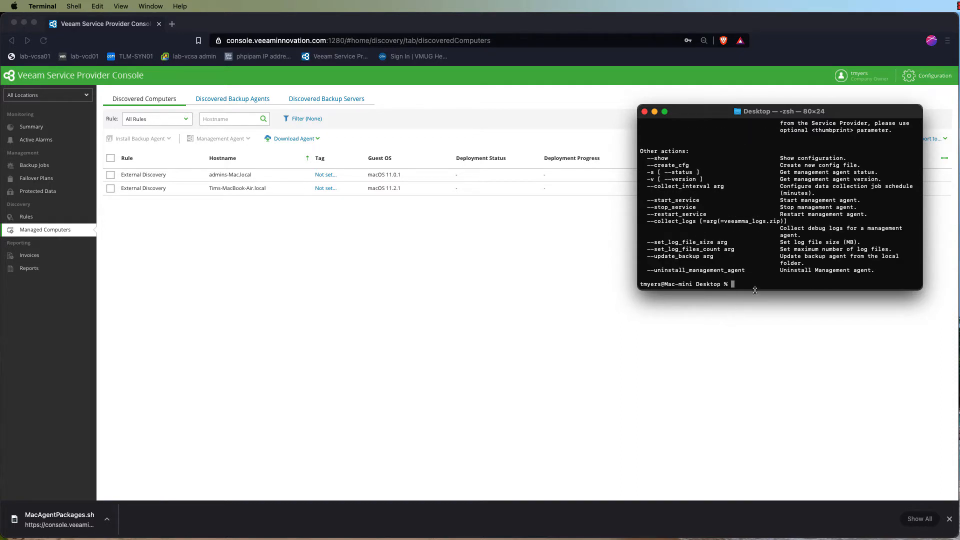
{"action": "left_click_drag", "start_coordinate": [755, 291], "coordinate": [760, 485]}
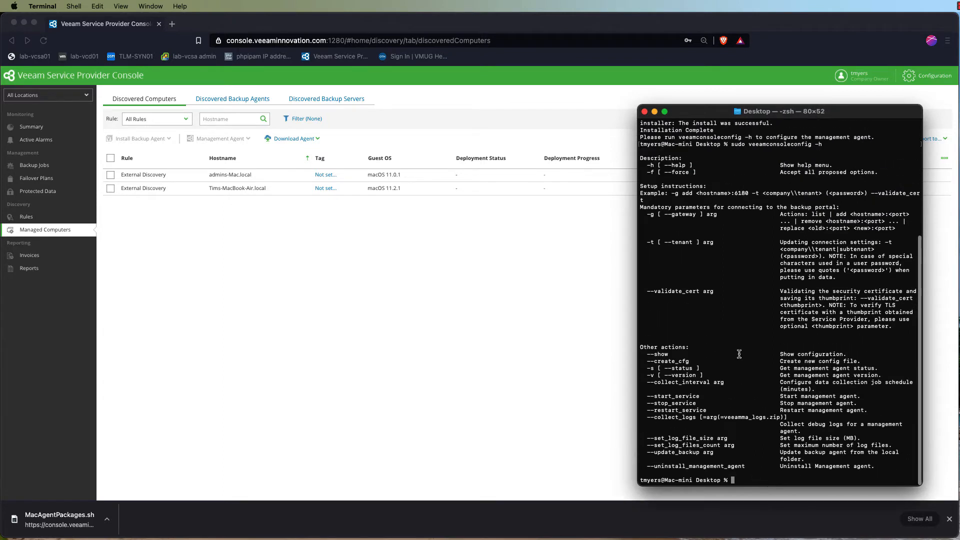
{"action": "triple_click", "coordinate": [642, 194]}
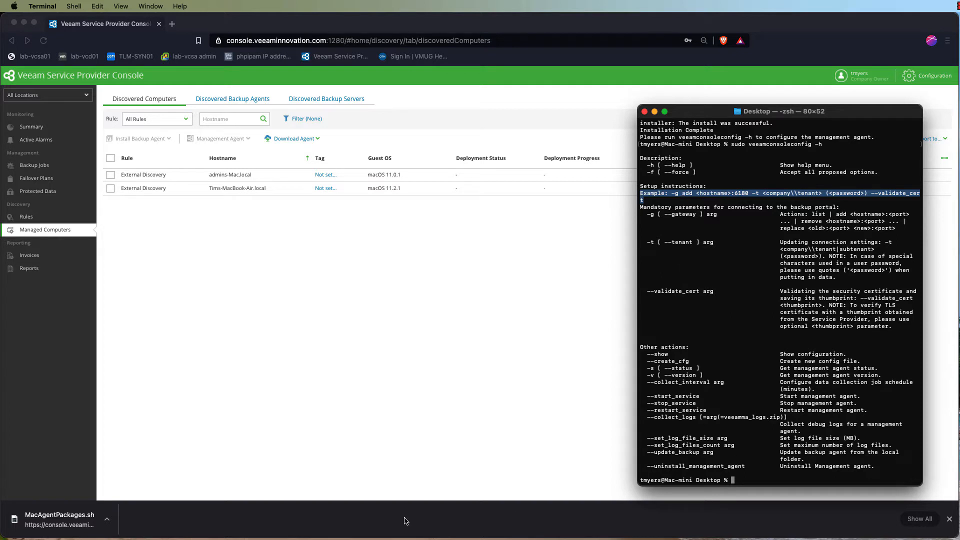
{"action": "mouse_move", "coordinate": [330, 538]}
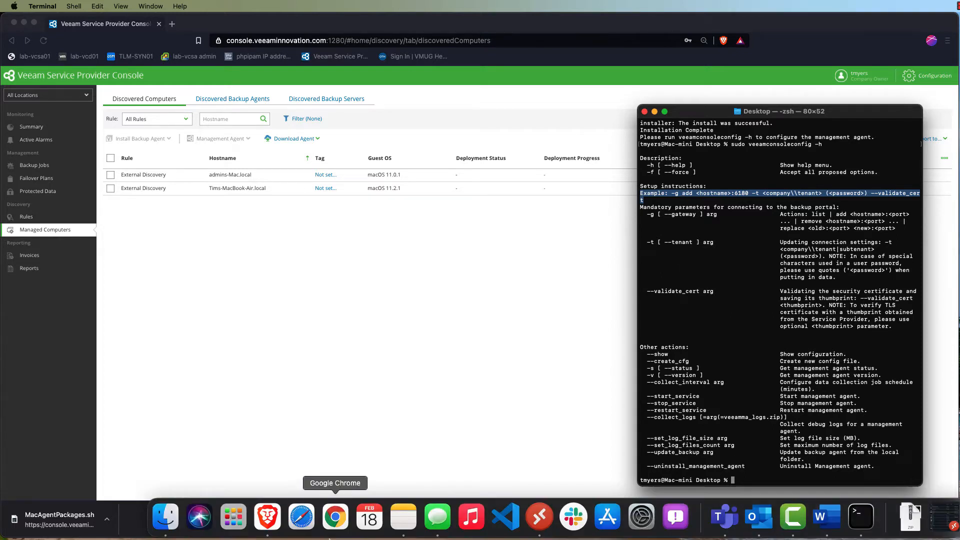
Step: Expand the Veeam folder in Applications to confirm Veeam Agent for Mac and its uninstaller exist
{"action": "left_click", "coordinate": [236, 516]}
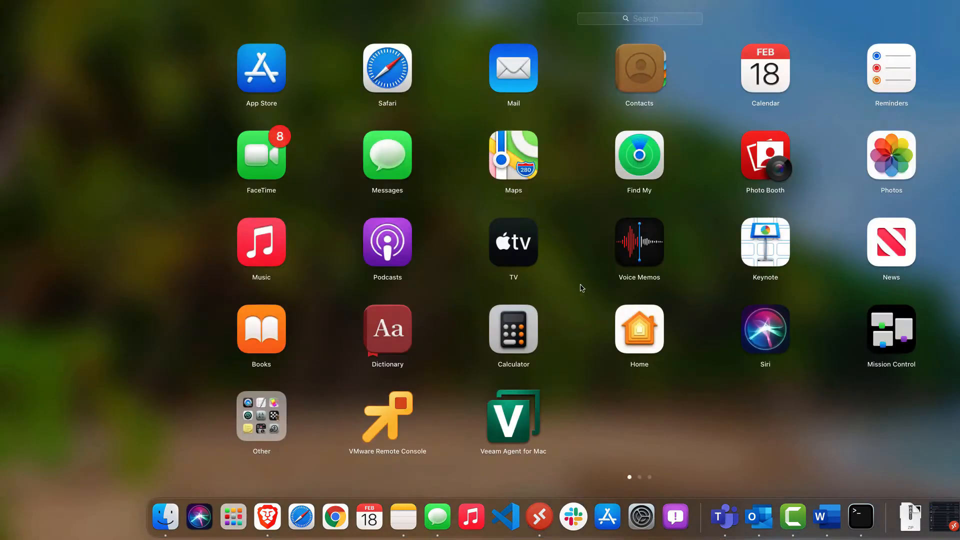
{"action": "left_click", "coordinate": [512, 421]}
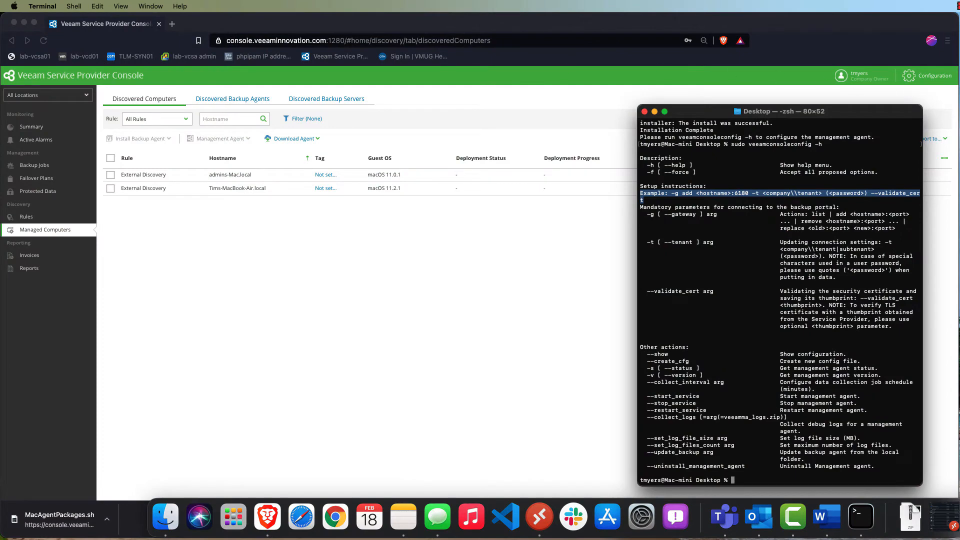
{"action": "left_click", "coordinate": [132, 6]}
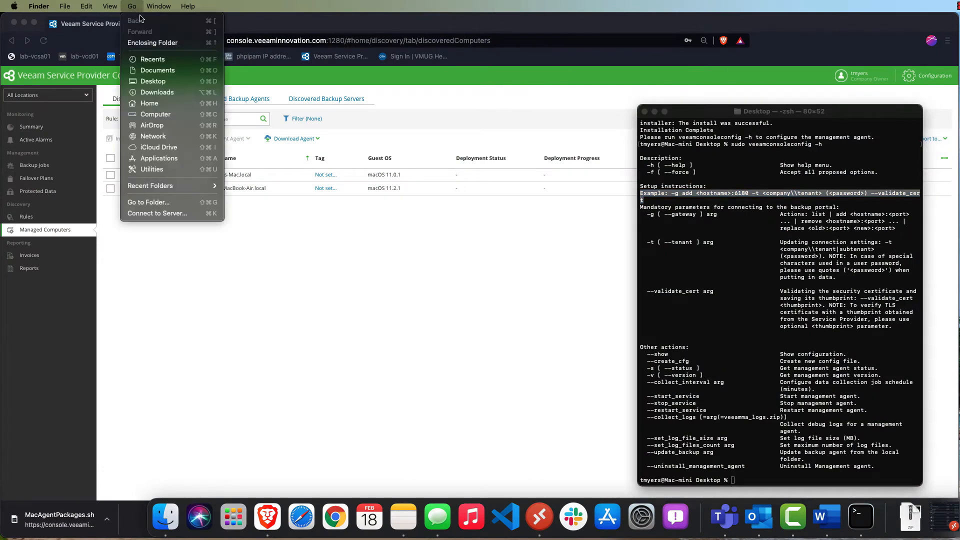
{"action": "left_click", "coordinate": [178, 158]}
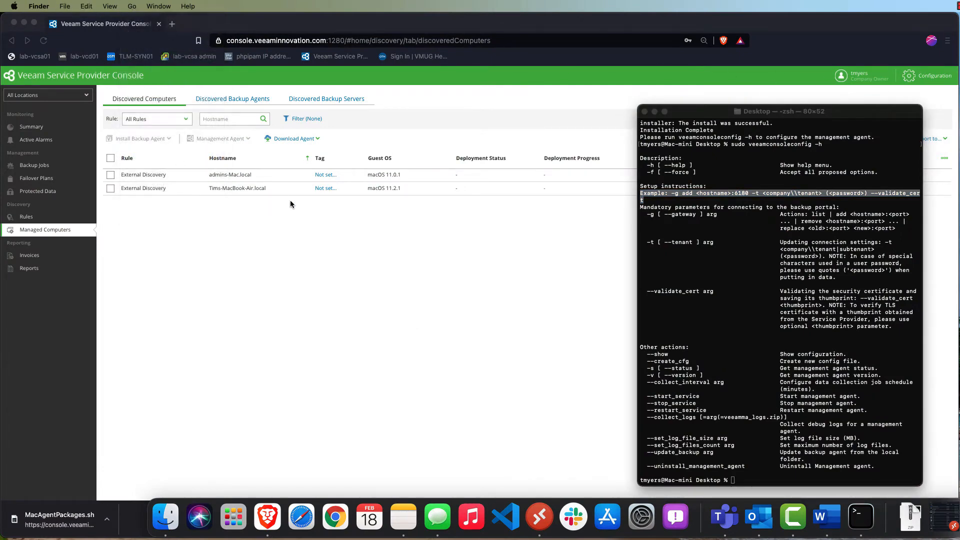
{"action": "scroll", "coordinate": [594, 238], "scroll_direction": "down", "scroll_amount": 10}
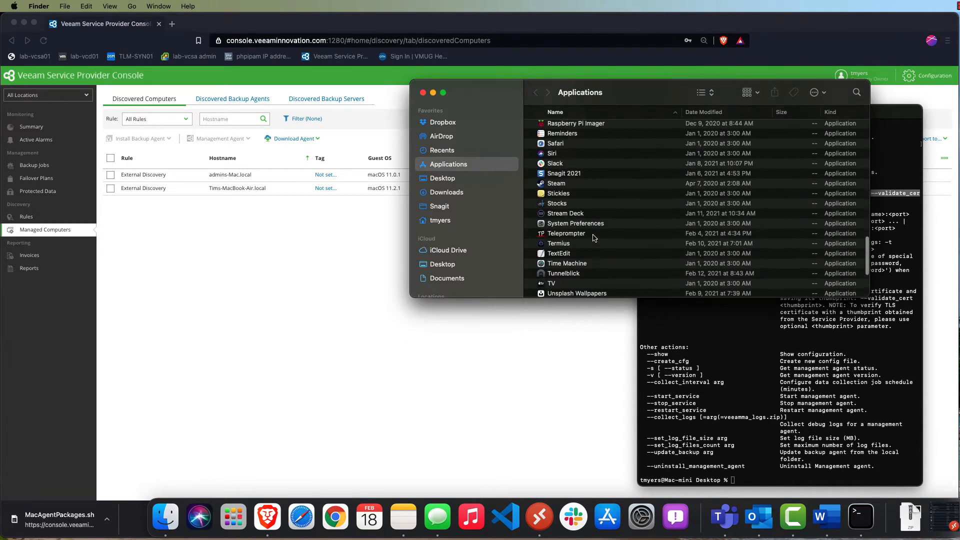
{"action": "scroll", "coordinate": [594, 238], "scroll_direction": "down", "scroll_amount": 6}
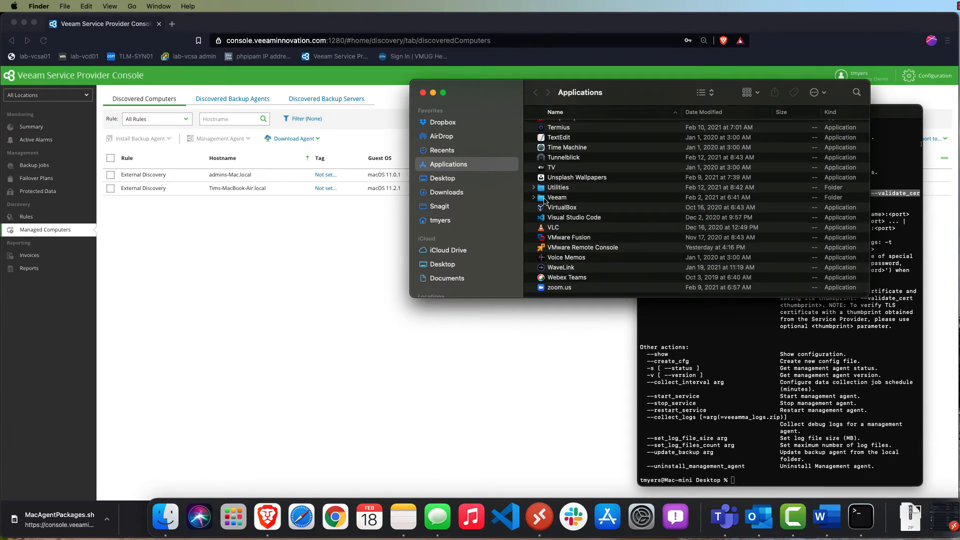
{"action": "left_click", "coordinate": [533, 198]}
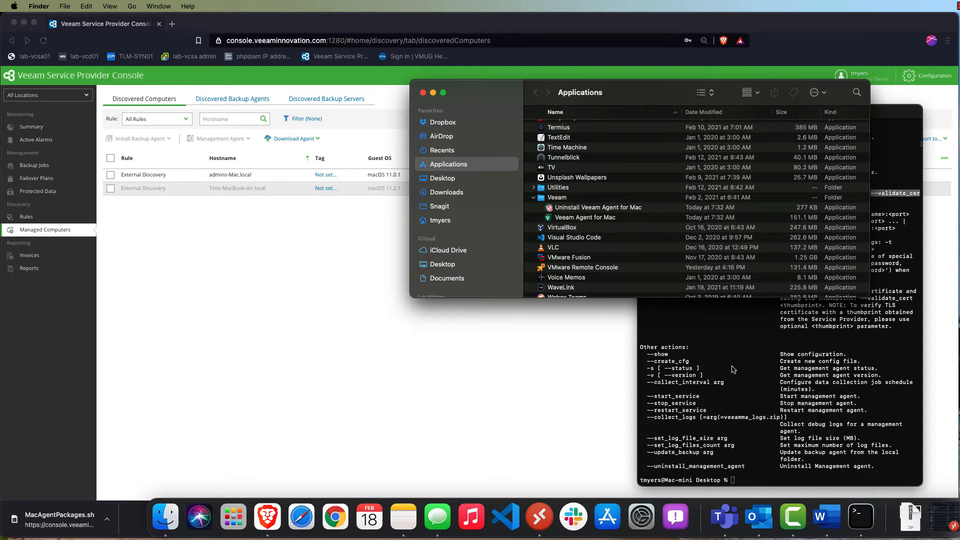
{"action": "left_click", "coordinate": [740, 484]}
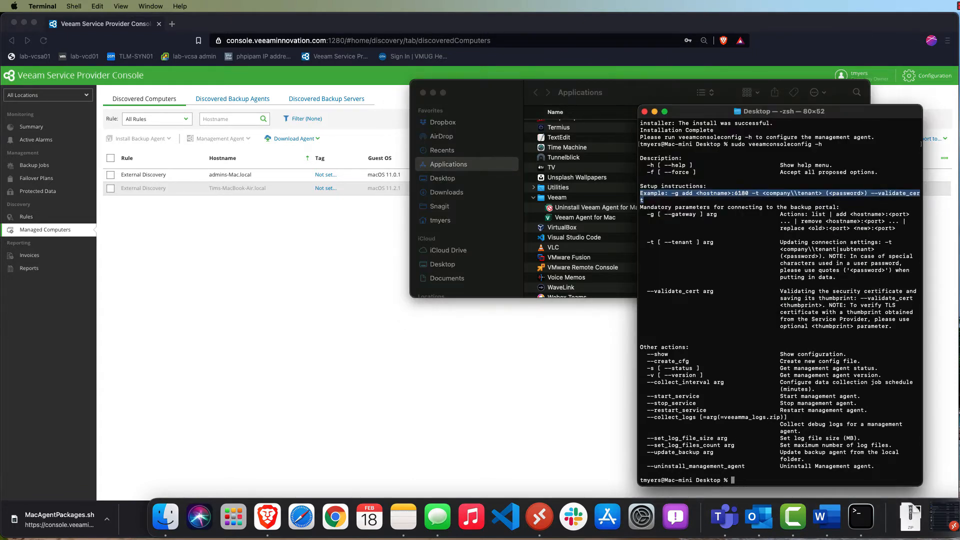
Step: Begin a sudo command, then check Discovered Computers lists admins-Mac.local with agent 5.0.0.6726
{"action": "type", "text": "sudo"}
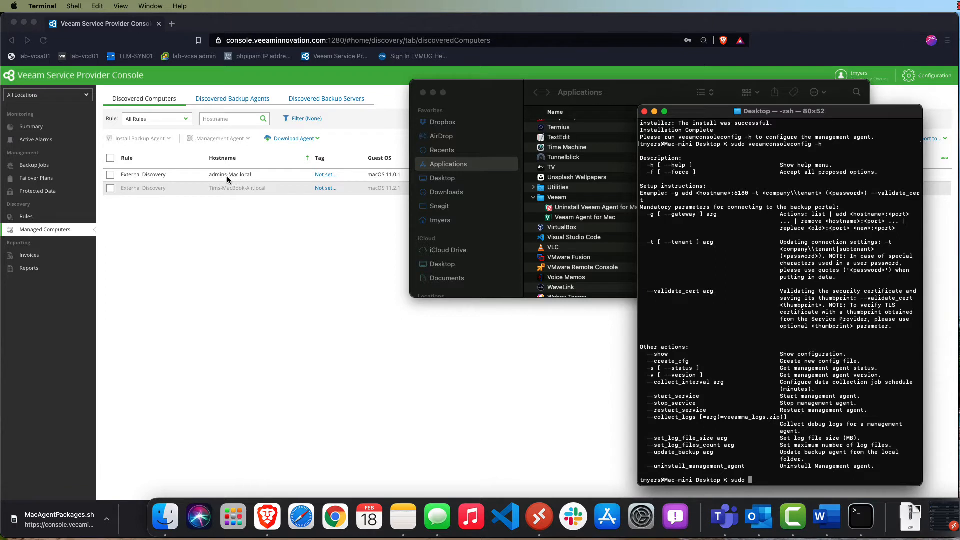
{"action": "left_click", "coordinate": [269, 191]}
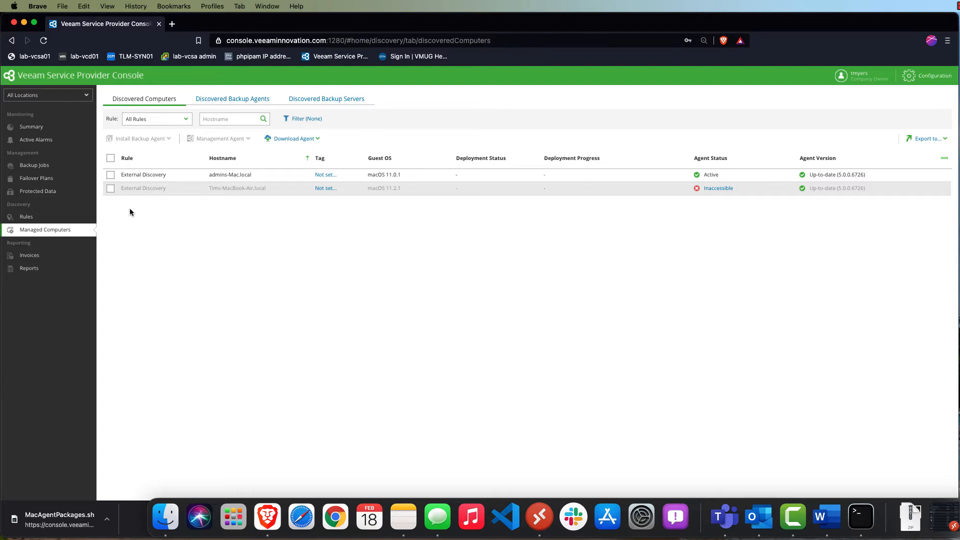
{"action": "left_click", "coordinate": [861, 516]}
Step: Add gateway cloudconnect.veeaminnovation.com:6180 with the company tenant account and --validate_cert via veeamconsoleconfig
{"action": "type", "text": "v"}
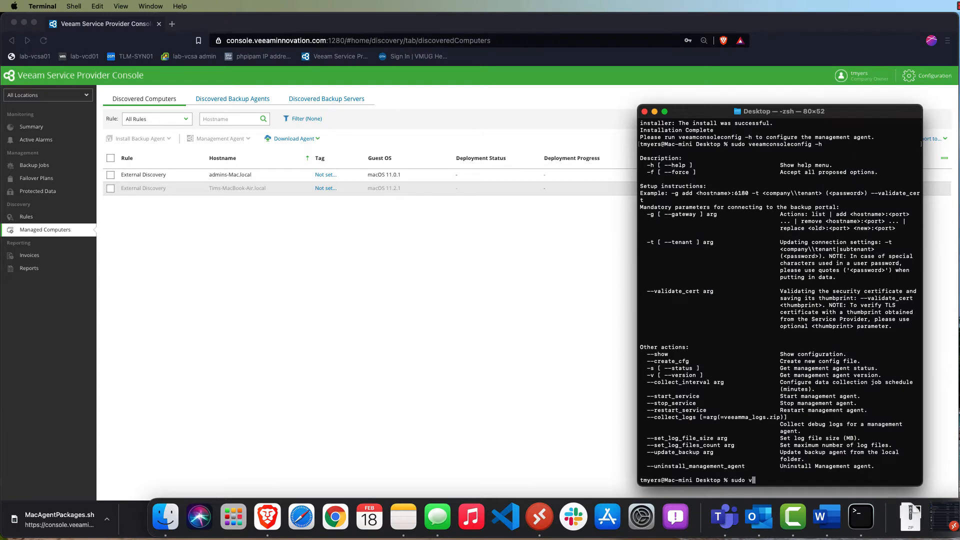
{"action": "type", "text": "eeamconsoleconfig -"}
{"action": "type", "text": "g"}
{"action": "type", "text": " aa"}
{"action": "type", "text": "d "}
{"action": "type", "text": "cloudconnec"}
{"action": "type", "text": "t.vee"}
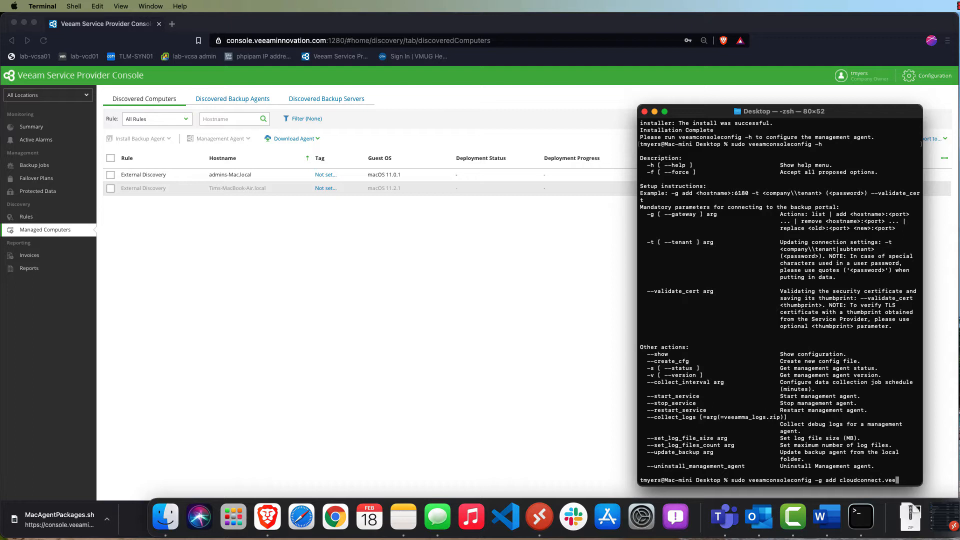
{"action": "type", "text": "aminnovation.co"}
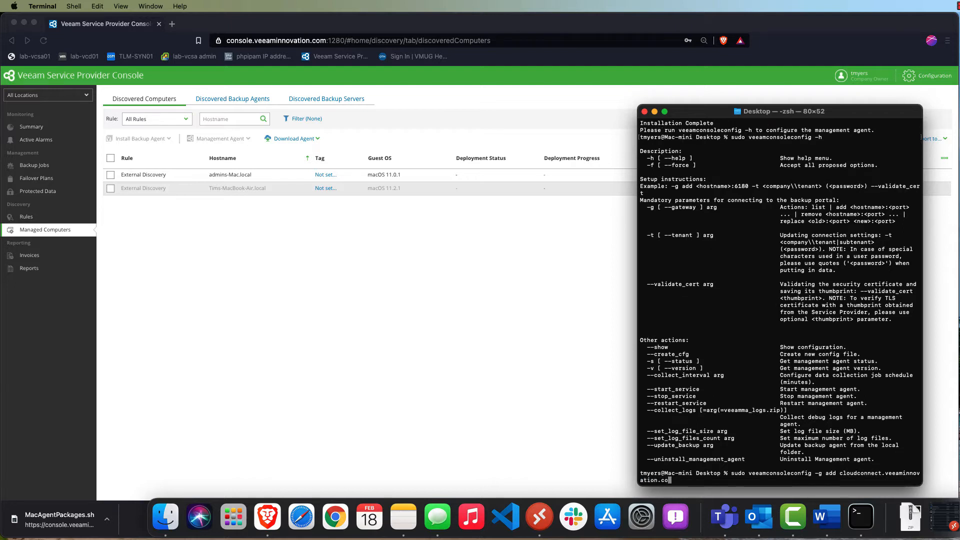
{"action": "type", "text": "m:6180 -t timandlisa\\\\tmyers --validate_ce"}
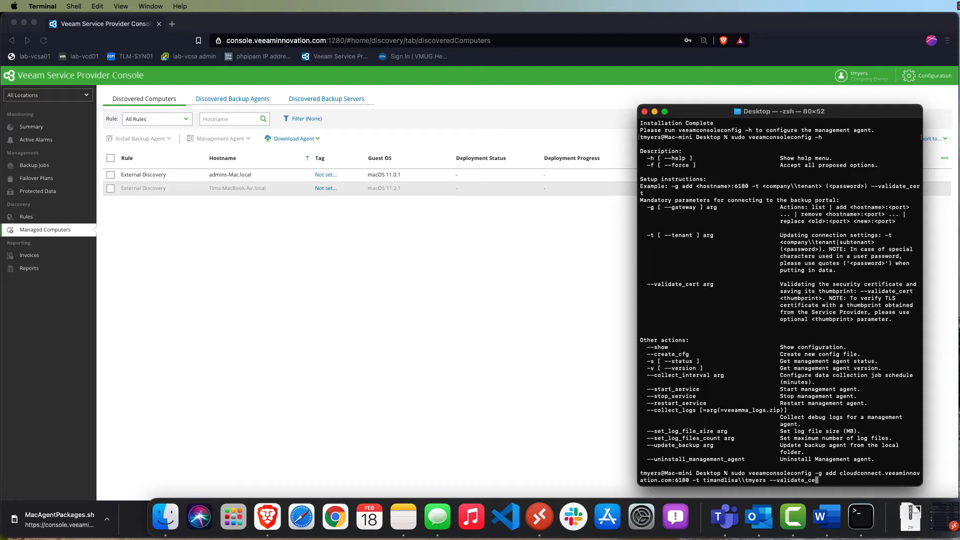
{"action": "type", "text": "rt"}
{"action": "key", "text": "Return"}
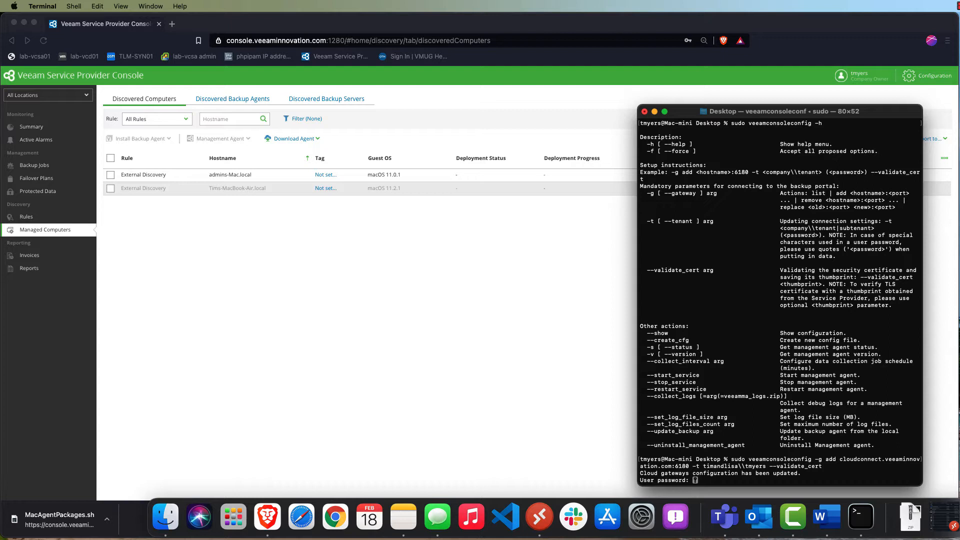
Step: Enter the account password and answer y to trust the Veeam Software gateway certificate
{"action": "key", "text": "Return"}
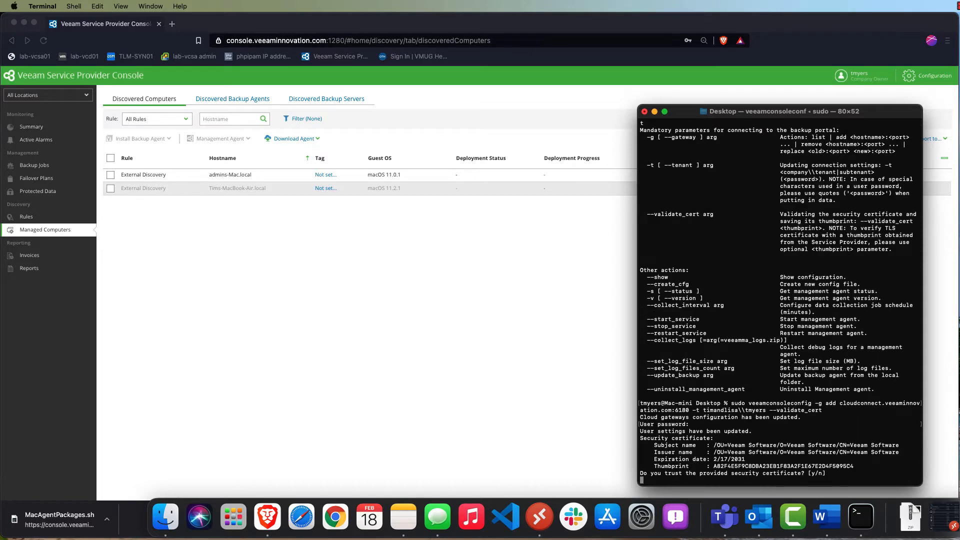
{"action": "type", "text": "y"}
{"action": "key", "text": "Return"}
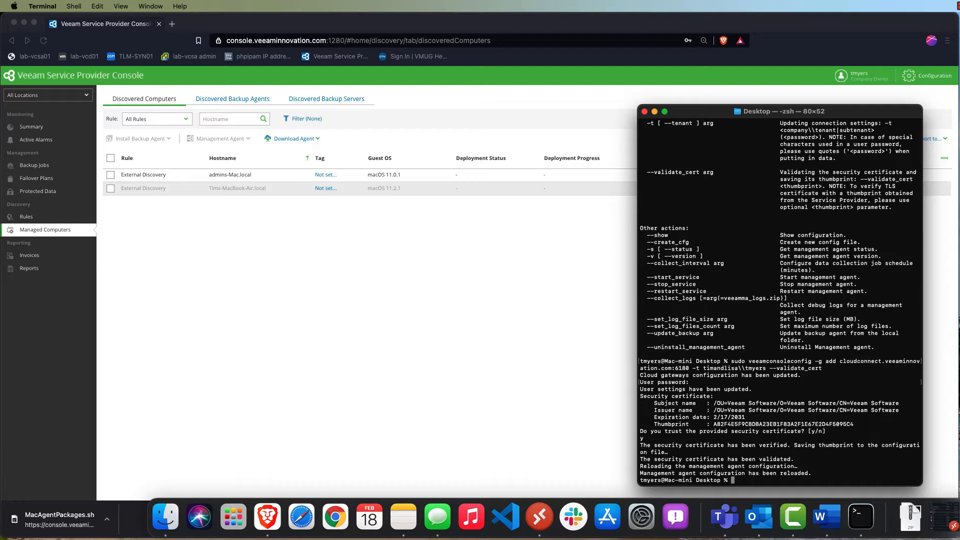
{"action": "type", "text": "sudo veeam"}
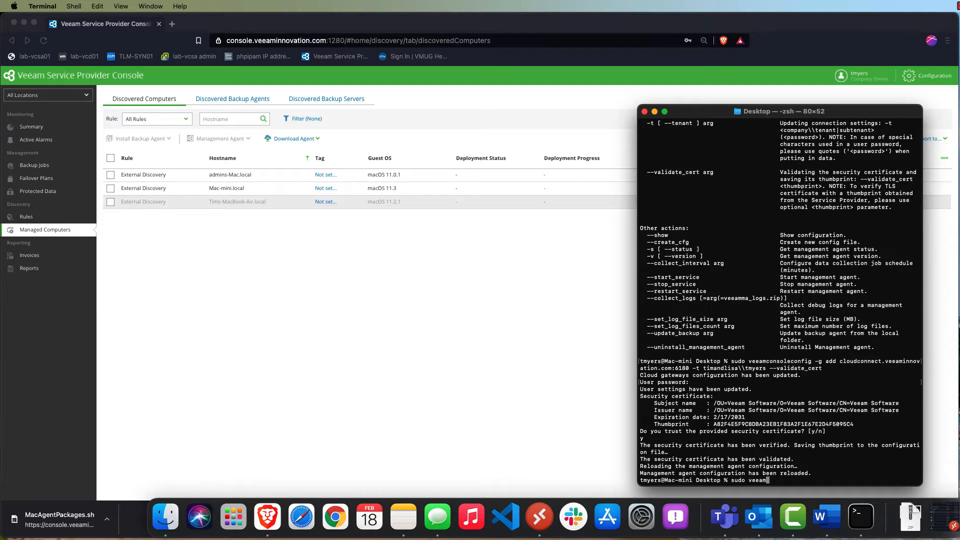
{"action": "type", "text": "consoleconfig -h"}
Step: Run sudo veeamconsoleconfig -s to confirm Connected to cloudconnect.veeaminnovation.com:6180 and agent 1.0.0.713 Running
{"action": "key", "text": "Return"}
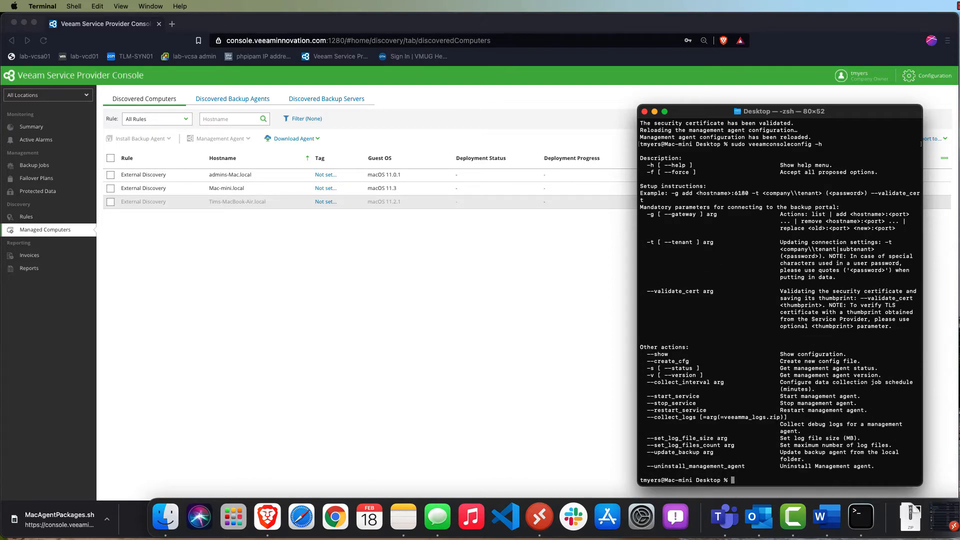
{"action": "key", "text": "Up"}
{"action": "key", "text": "BackSpace"}
{"action": "type", "text": "sudo veeamconsoleconfig -s"}
{"action": "key", "text": "Return"}
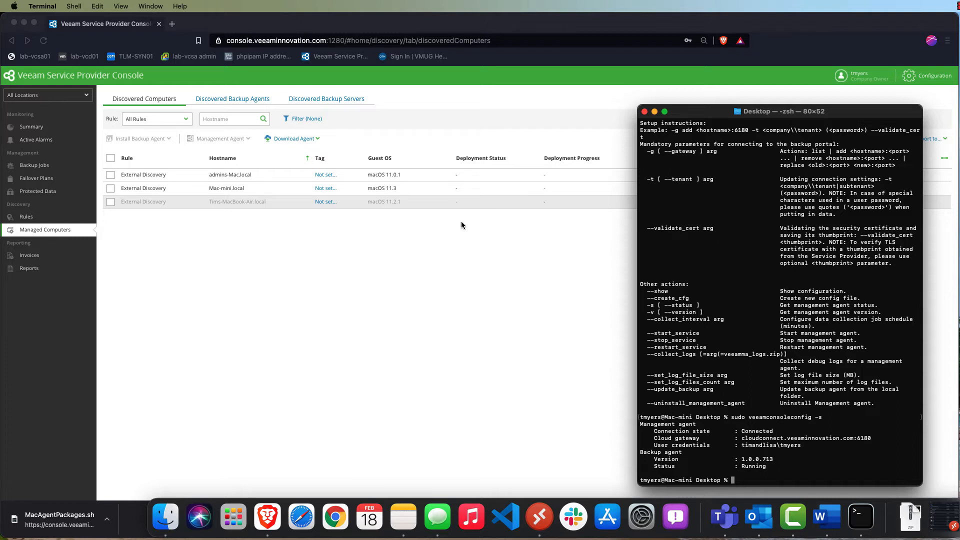
{"action": "left_click", "coordinate": [197, 189]}
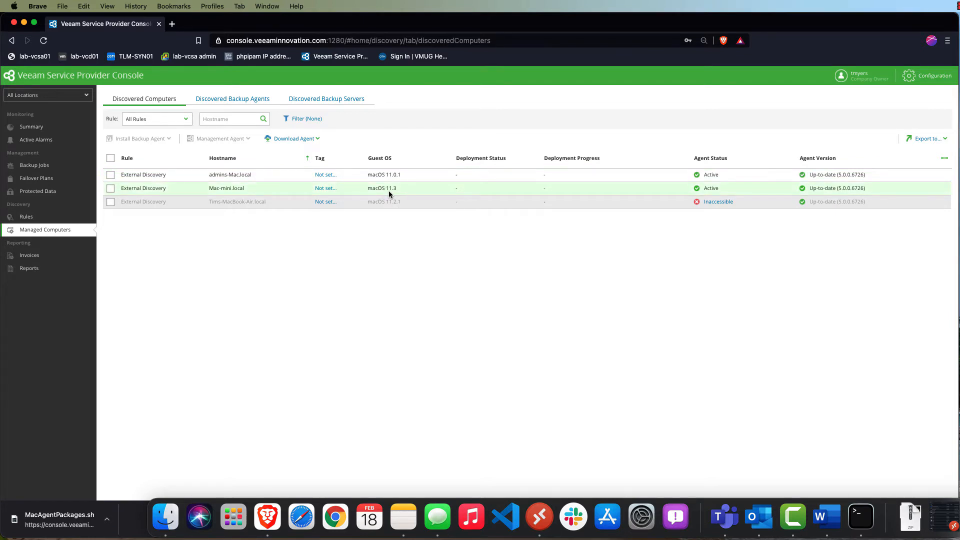
Step: Show the Discovered Backup Agents tab, listing Mac-mini.local as Healthy but Not Activated
{"action": "left_click", "coordinate": [249, 102]}
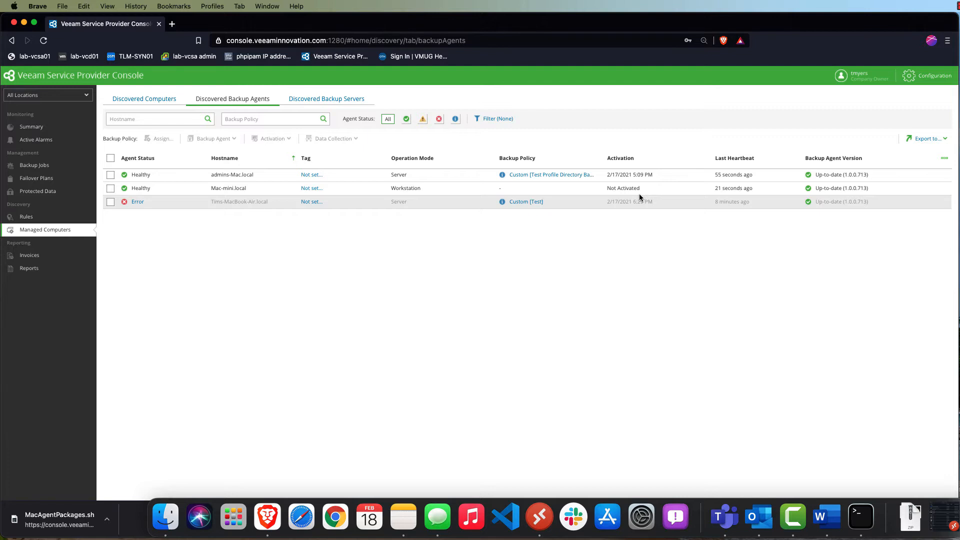
Step: Launch Veeam Agent for Mac from Launchpad and accept the Veeam and third-party license agreements
{"action": "left_click", "coordinate": [234, 516]}
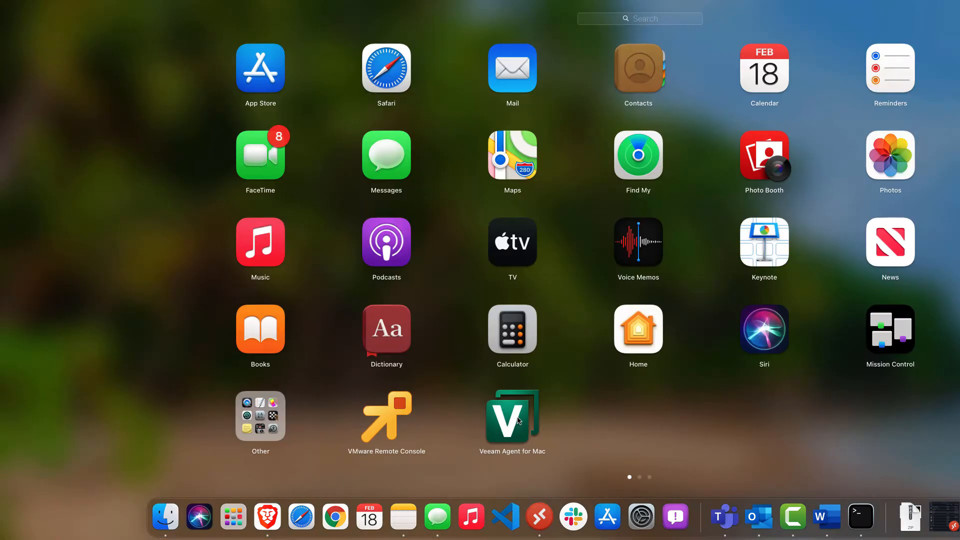
{"action": "left_click", "coordinate": [519, 420]}
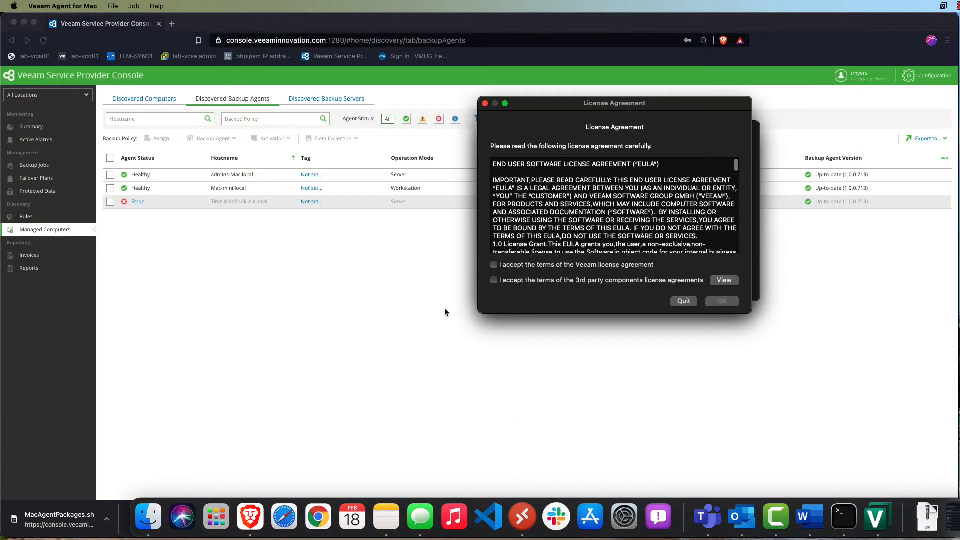
{"action": "left_click", "coordinate": [494, 265]}
{"action": "left_click", "coordinate": [494, 281]}
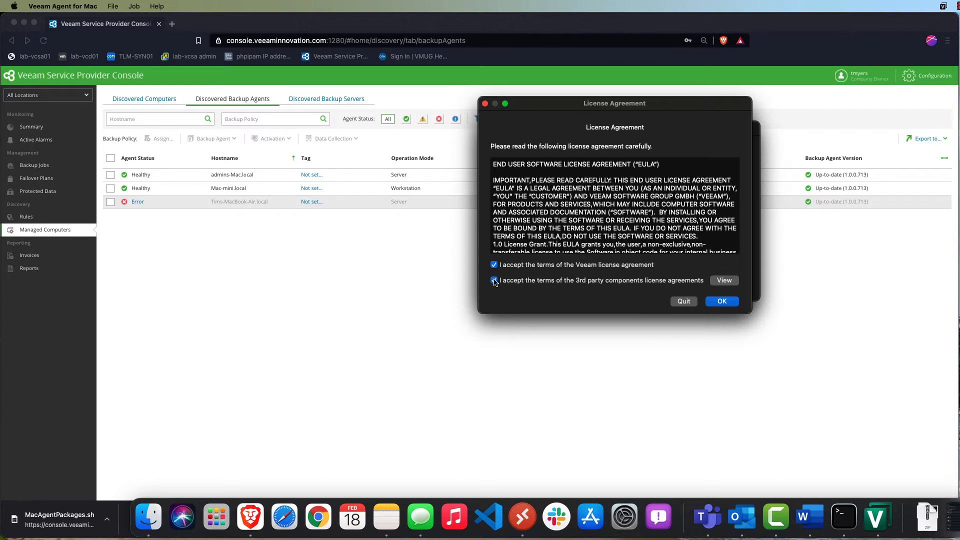
{"action": "left_click", "coordinate": [730, 303]}
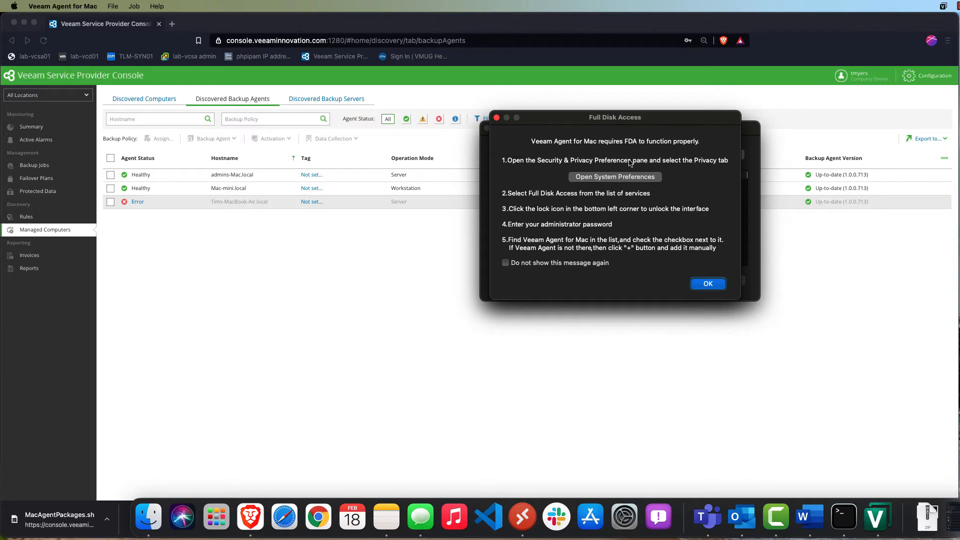
Step: Open Security & Privacy preferences and unlock them with the administrator password
{"action": "left_click", "coordinate": [622, 178]}
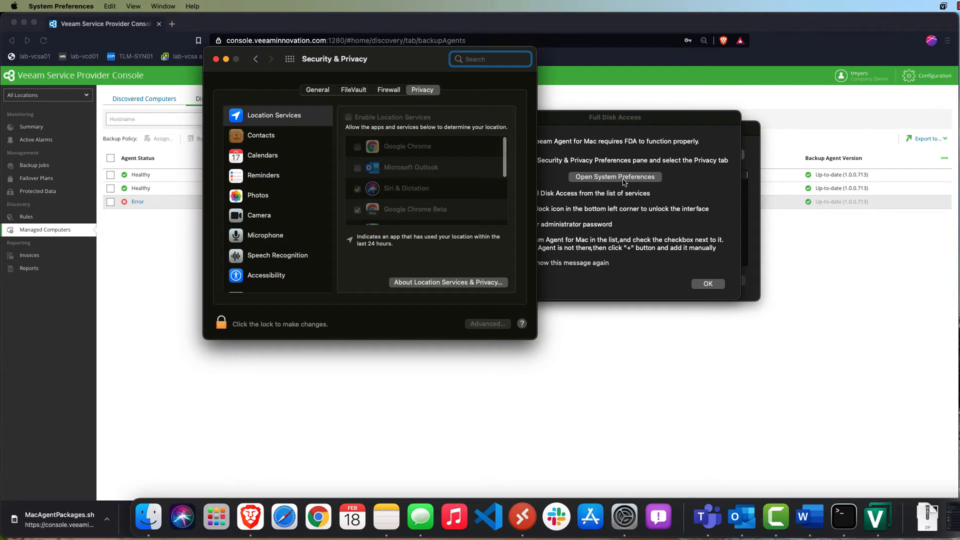
{"action": "left_click", "coordinate": [222, 325]}
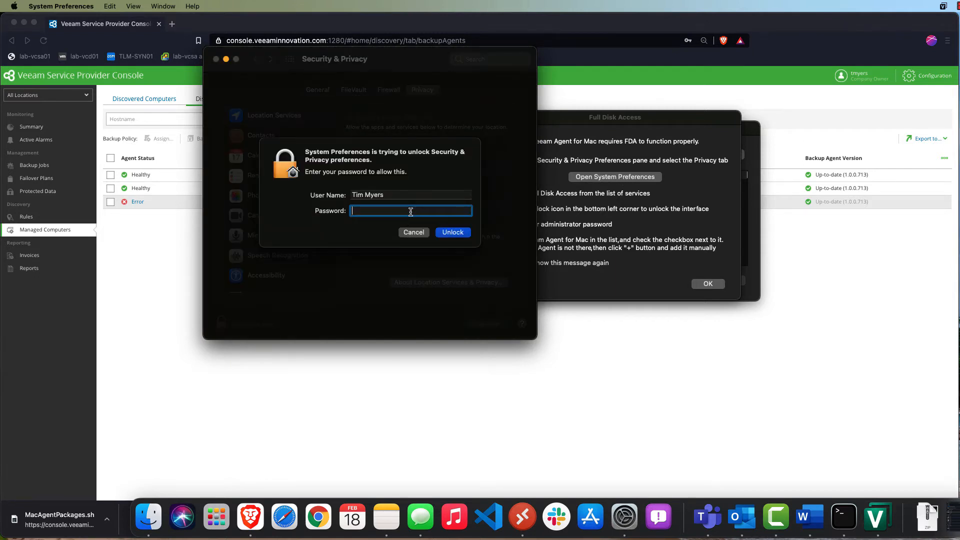
{"action": "type", "text": "•••••••••"}
{"action": "left_click", "coordinate": [455, 234]}
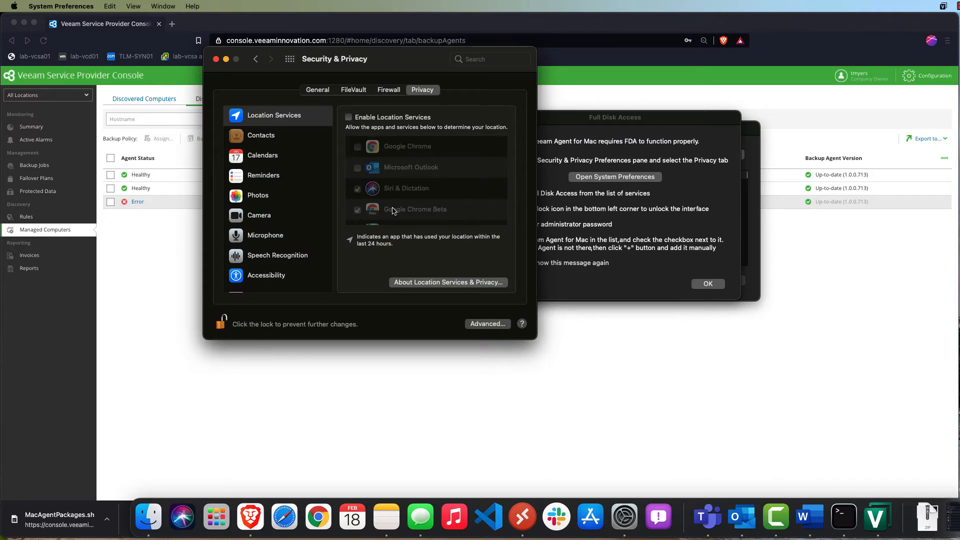
Step: Grant Veeam Agent for Mac Full Disk Access and let the agent quit and reopen
{"action": "scroll", "coordinate": [265, 214], "scroll_direction": "down", "scroll_amount": 5}
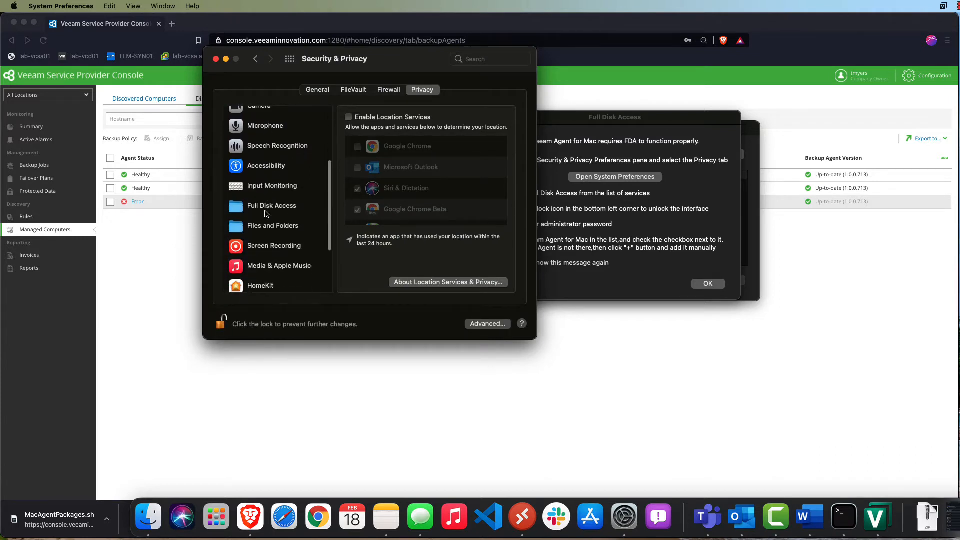
{"action": "left_click", "coordinate": [262, 209]}
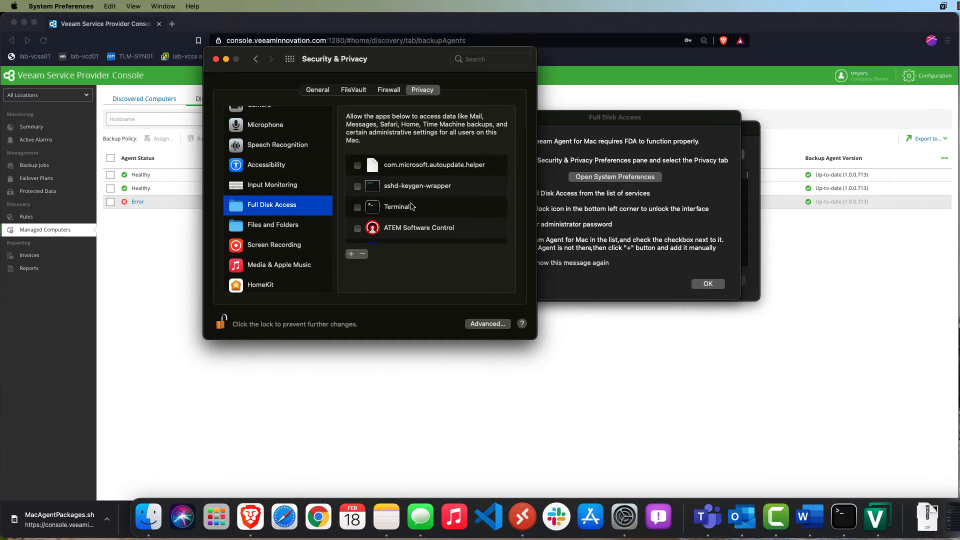
{"action": "scroll", "coordinate": [424, 207], "scroll_direction": "down", "scroll_amount": 3}
{"action": "scroll", "coordinate": [424, 207], "scroll_direction": "down", "scroll_amount": 2}
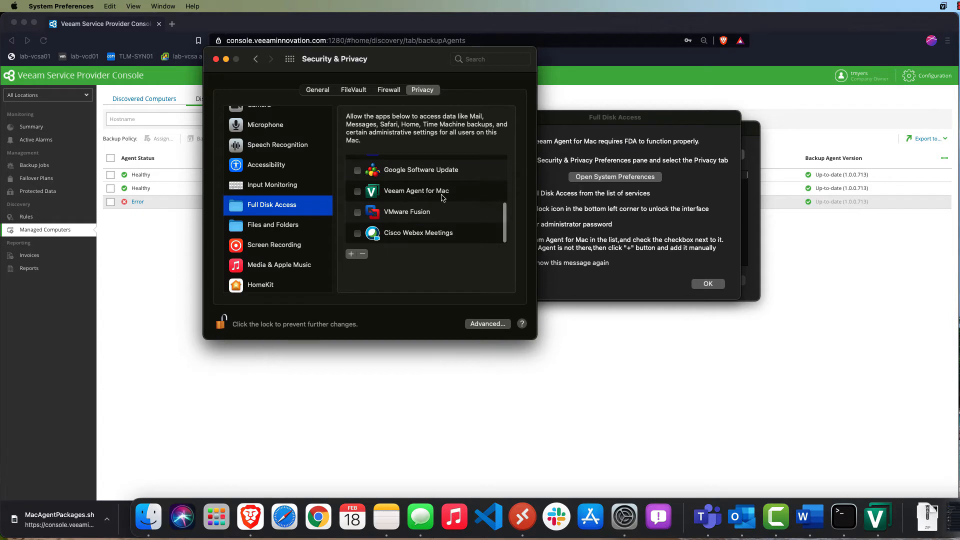
{"action": "left_click", "coordinate": [357, 191]}
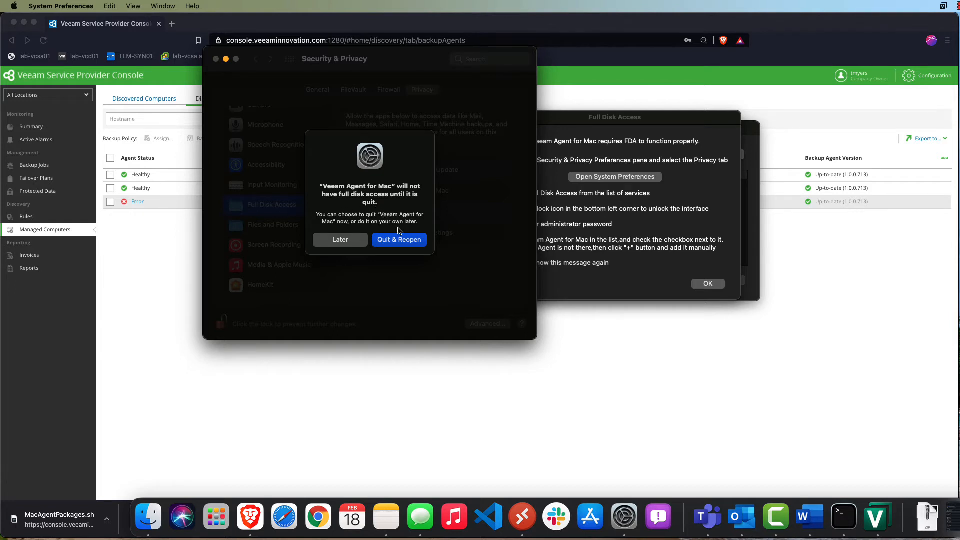
{"action": "left_click", "coordinate": [403, 242]}
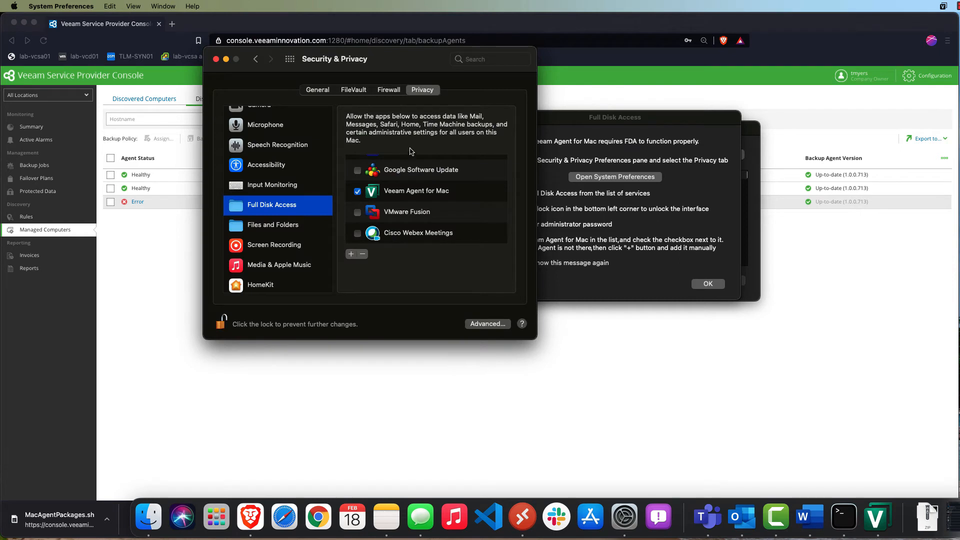
Step: Quit System Preferences, recheck the Full Disk Access list, and dismiss the agent's notice
{"action": "left_click", "coordinate": [412, 60]}
{"action": "left_click", "coordinate": [77, 7]}
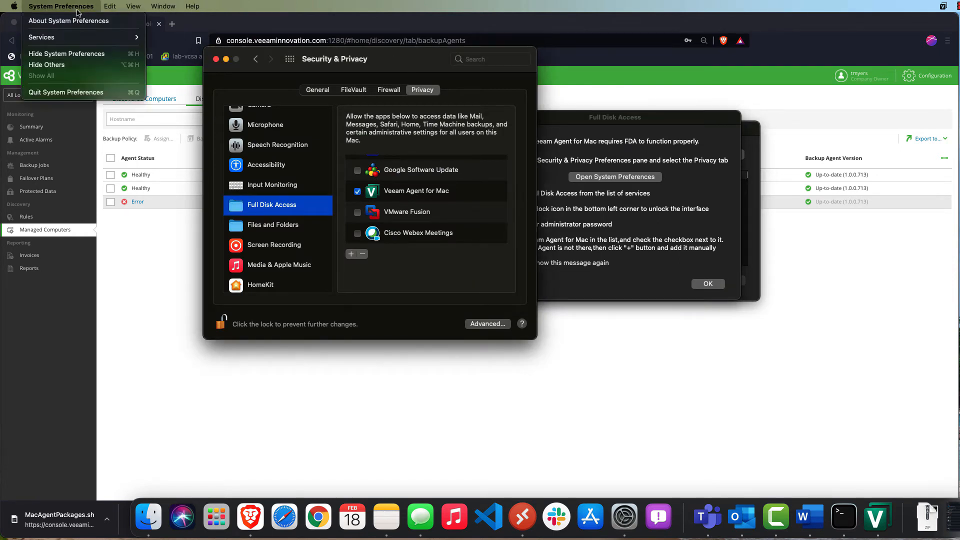
{"action": "left_click", "coordinate": [92, 92]}
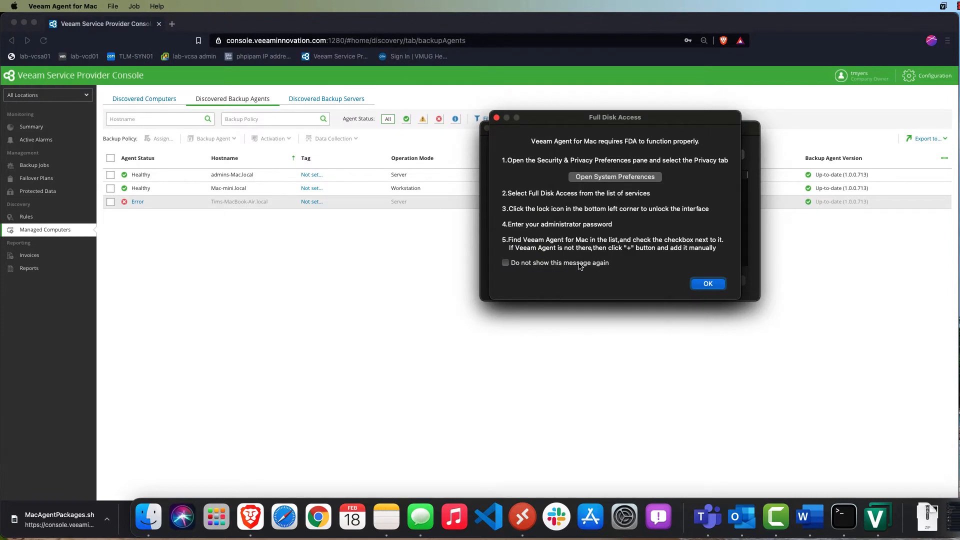
{"action": "left_click", "coordinate": [620, 179]}
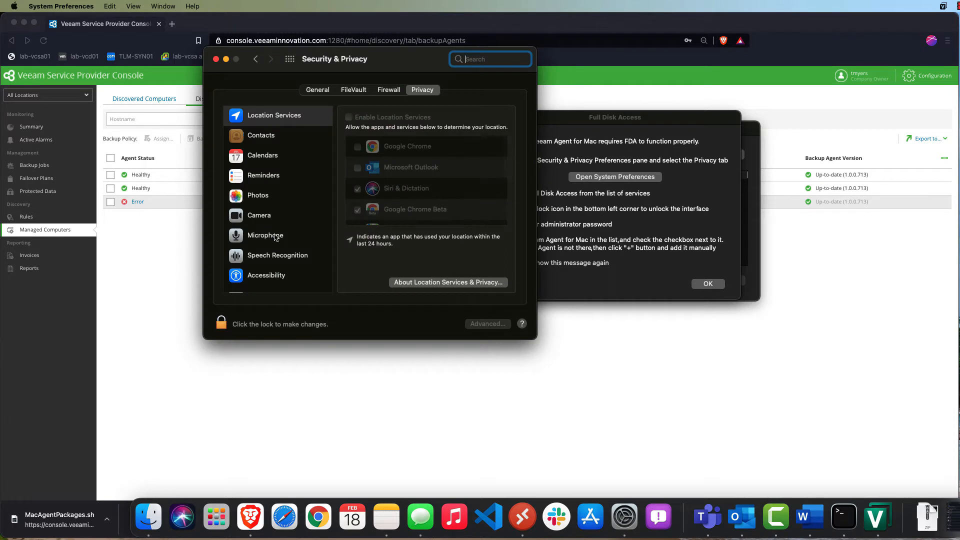
{"action": "scroll", "coordinate": [275, 237], "scroll_direction": "down", "scroll_amount": 3}
{"action": "left_click", "coordinate": [275, 237]}
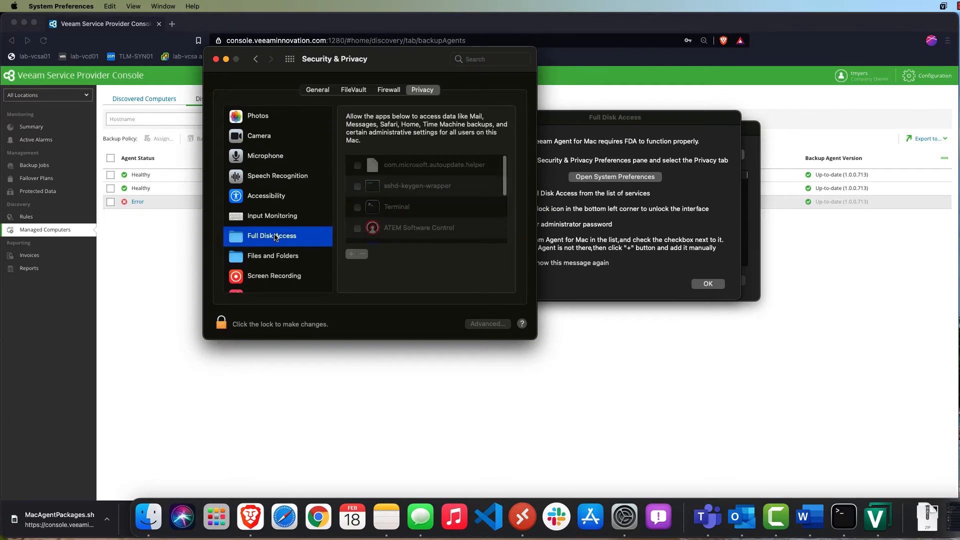
{"action": "scroll", "coordinate": [420, 205], "scroll_direction": "down", "scroll_amount": 8}
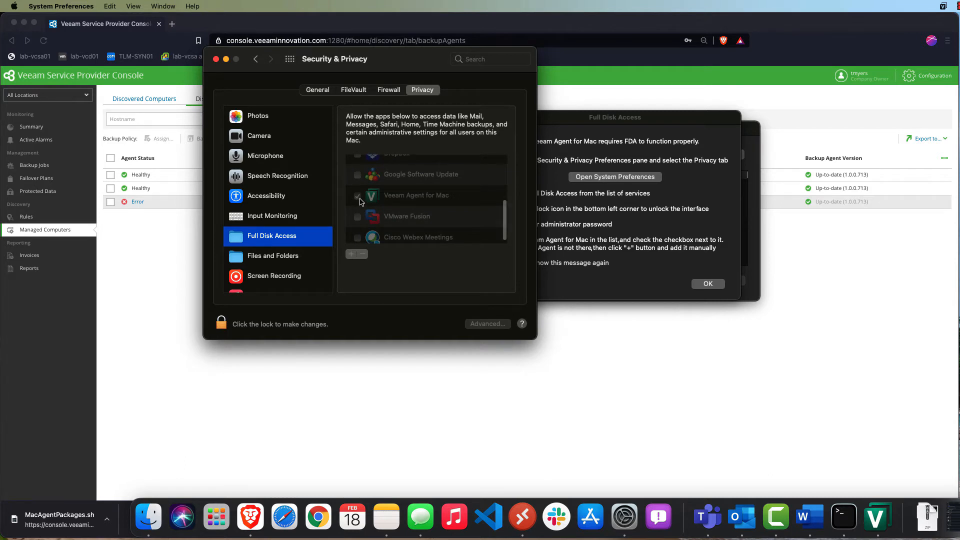
{"action": "left_click", "coordinate": [70, 6]}
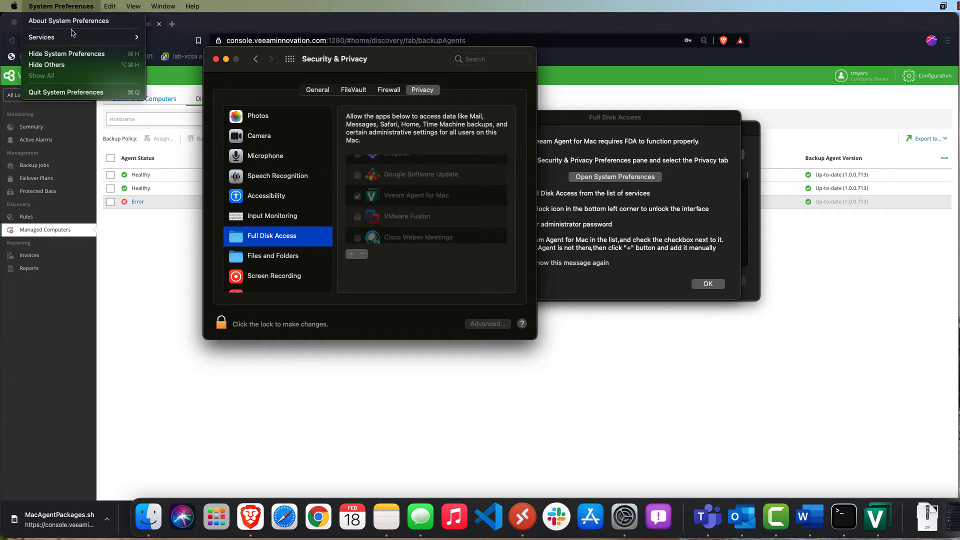
{"action": "left_click", "coordinate": [82, 93]}
{"action": "left_click", "coordinate": [707, 285]}
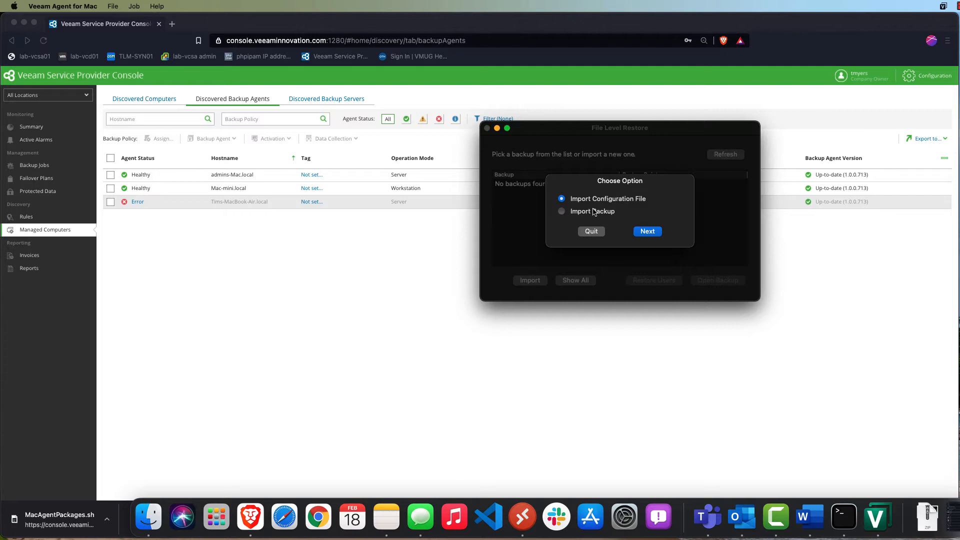
Step: Pick Import Backup under Choose Option, then quit the agent without importing anything
{"action": "left_click", "coordinate": [562, 212]}
{"action": "left_click", "coordinate": [594, 232]}
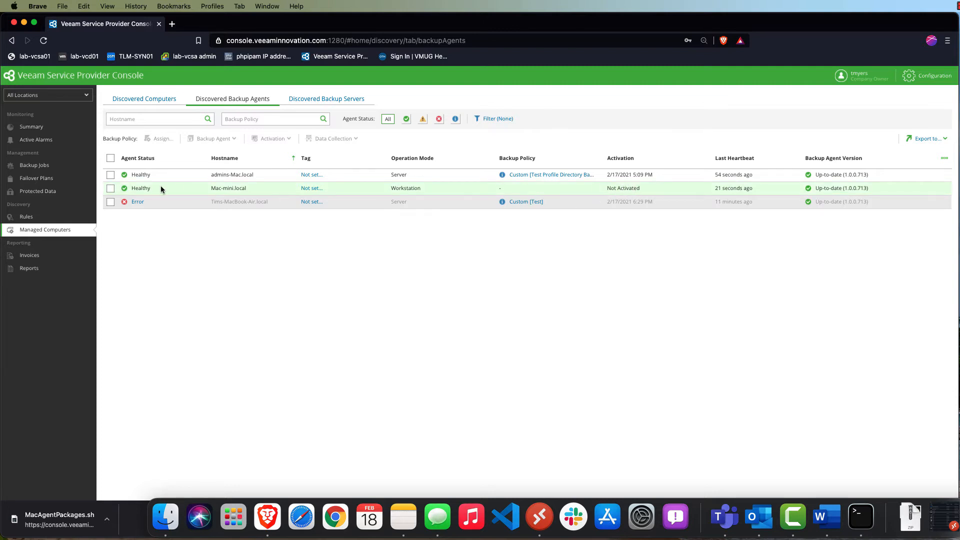
Step: Select Mac-mini.local and choose Switch to Managed Mode from the Activation dropdown
{"action": "left_click", "coordinate": [110, 189]}
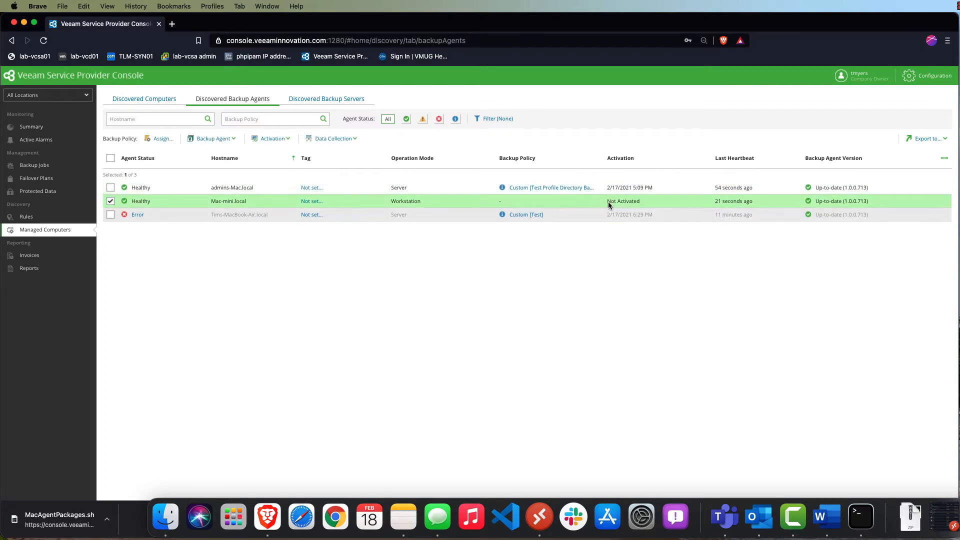
{"action": "left_click", "coordinate": [284, 140]}
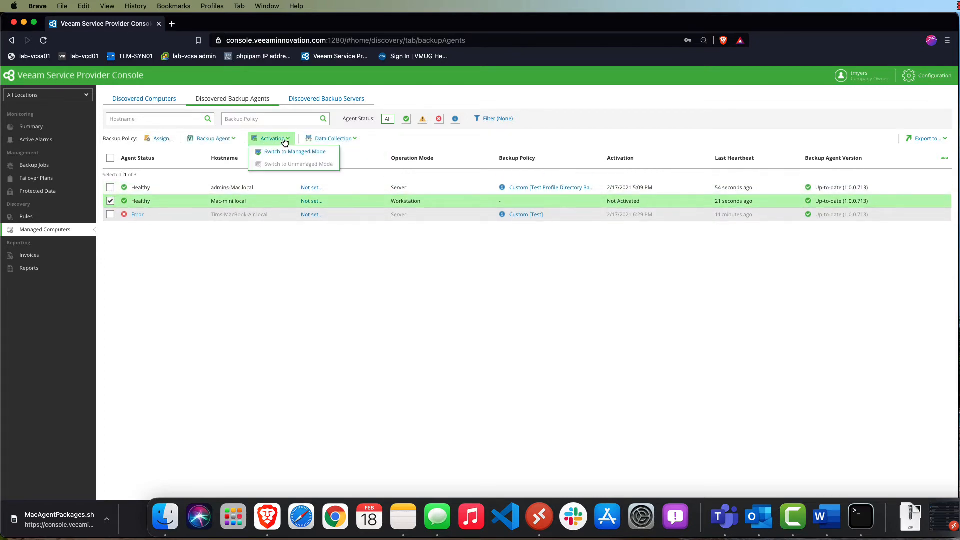
{"action": "left_click", "coordinate": [323, 153]}
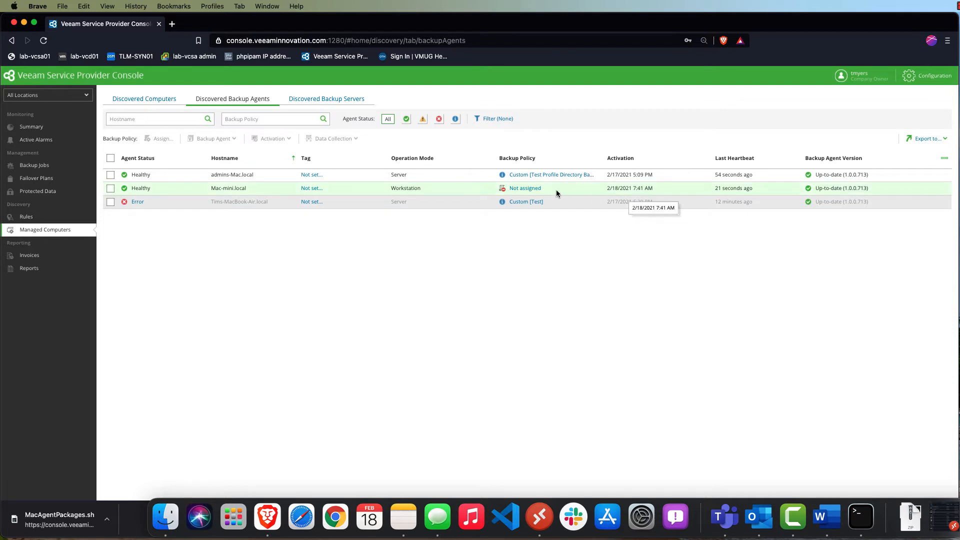
Step: Start a new backup job for Mac-mini.local named 'Mac Agent Test of Sepcific Files and Folders'
{"action": "left_click", "coordinate": [527, 192]}
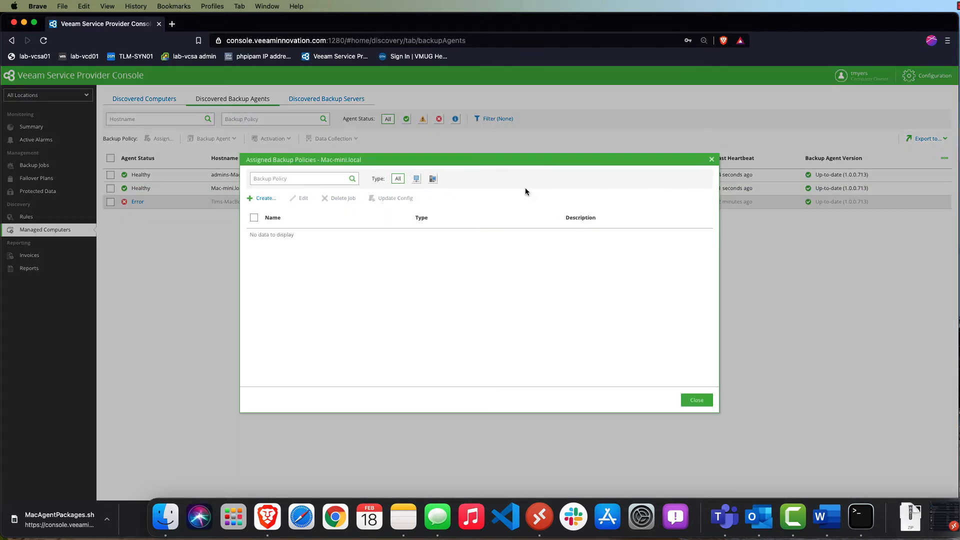
{"action": "left_click", "coordinate": [260, 199]}
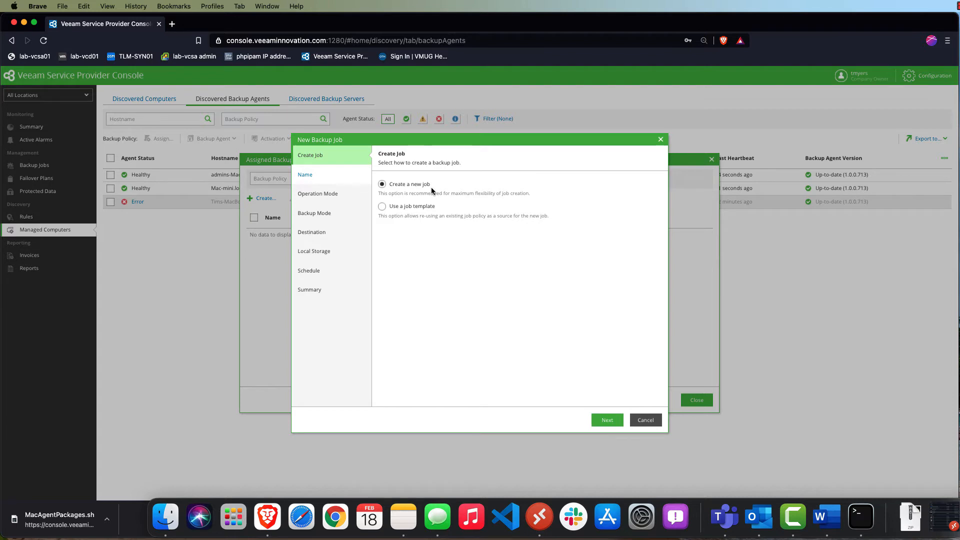
{"action": "left_click", "coordinate": [608, 421]}
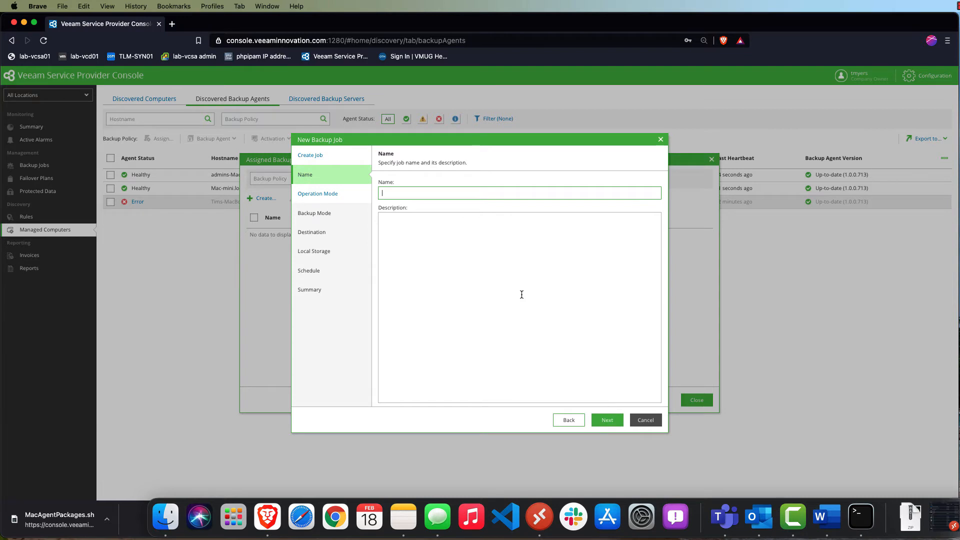
{"action": "type", "text": "Mac Agent Tes"}
{"action": "type", "text": "t of"}
{"action": "type", "text": " Sep"}
{"action": "type", "text": "cific"}
{"action": "type", "text": " Files and Fold"}
{"action": "type", "text": "ers"}
Step: Keep Workstation operation mode and set the backup mode to Selected files and folders
{"action": "left_click", "coordinate": [610, 423]}
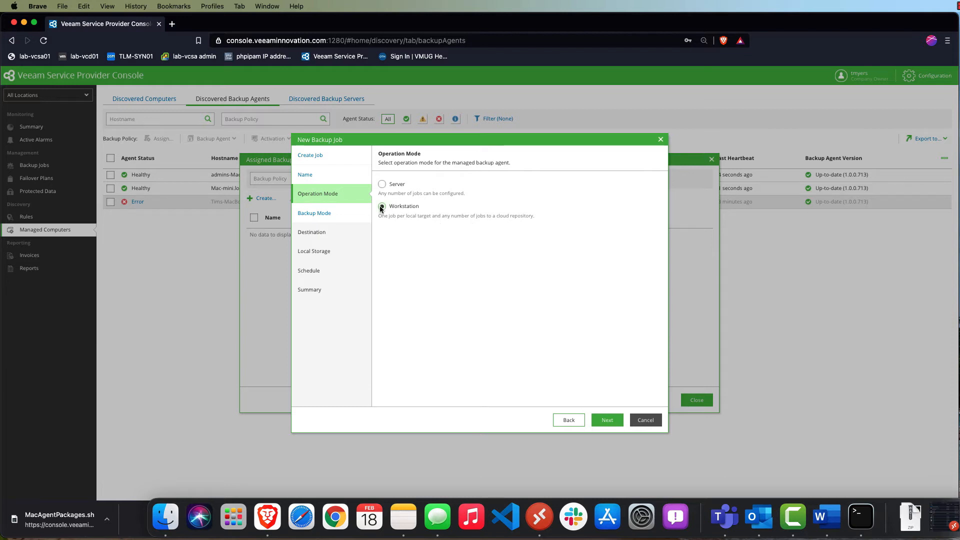
{"action": "left_click", "coordinate": [606, 420]}
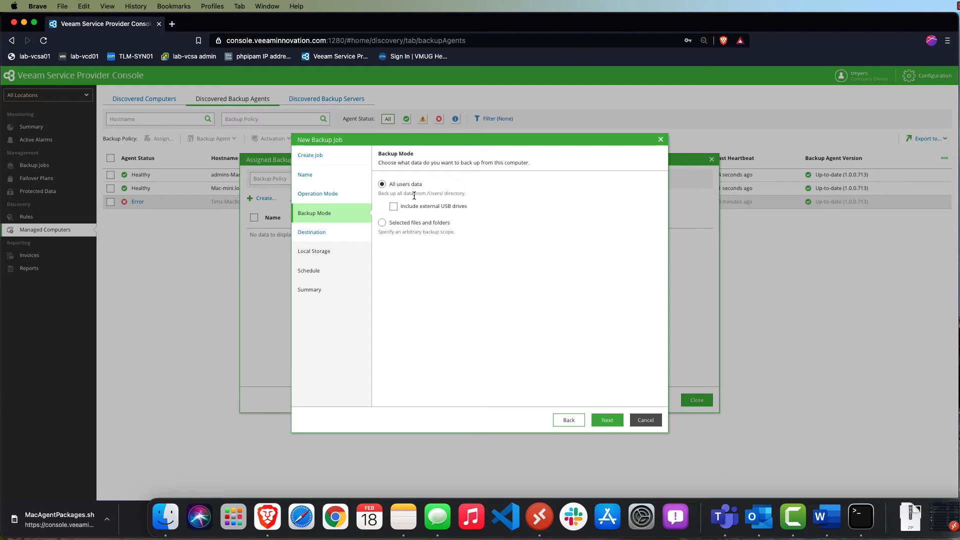
{"action": "left_click", "coordinate": [382, 224]}
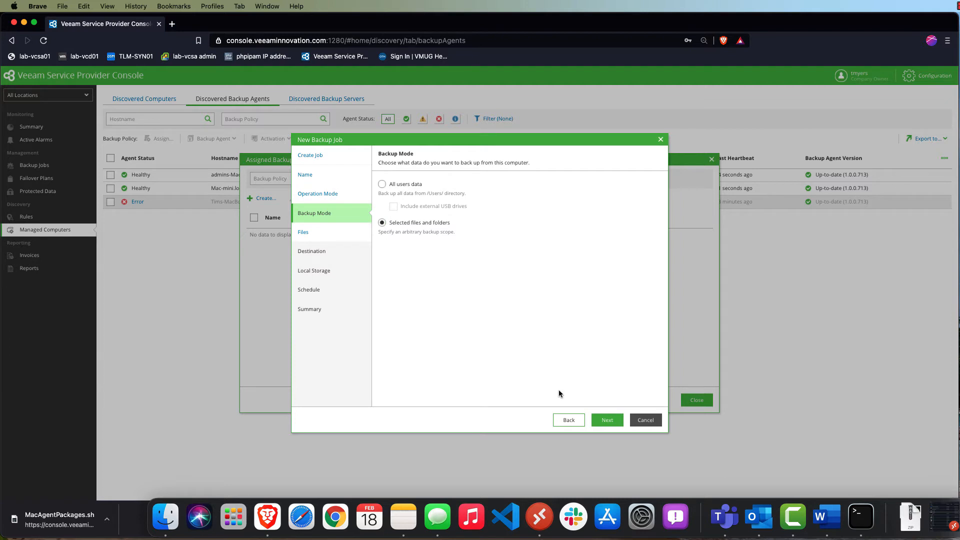
{"action": "left_click", "coordinate": [607, 421]}
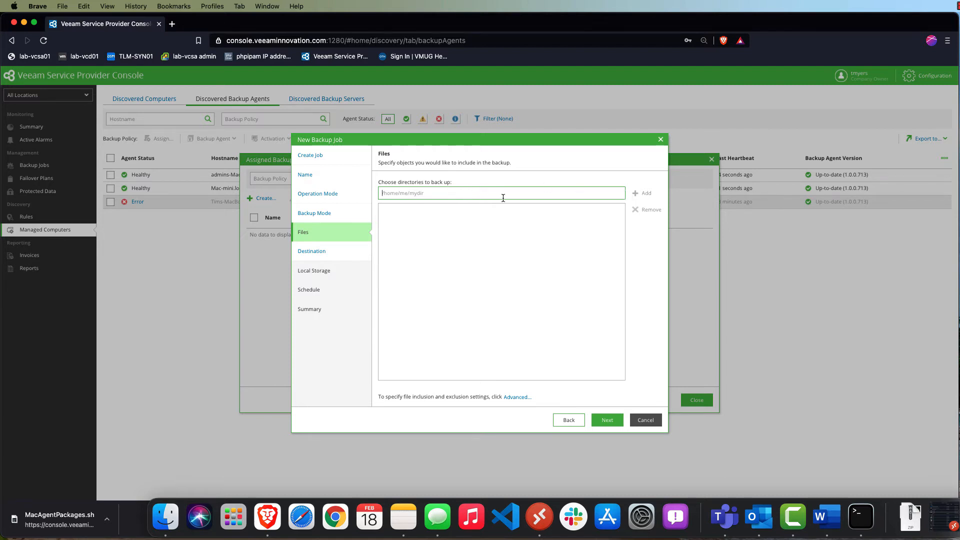
{"action": "left_click", "coordinate": [165, 518]}
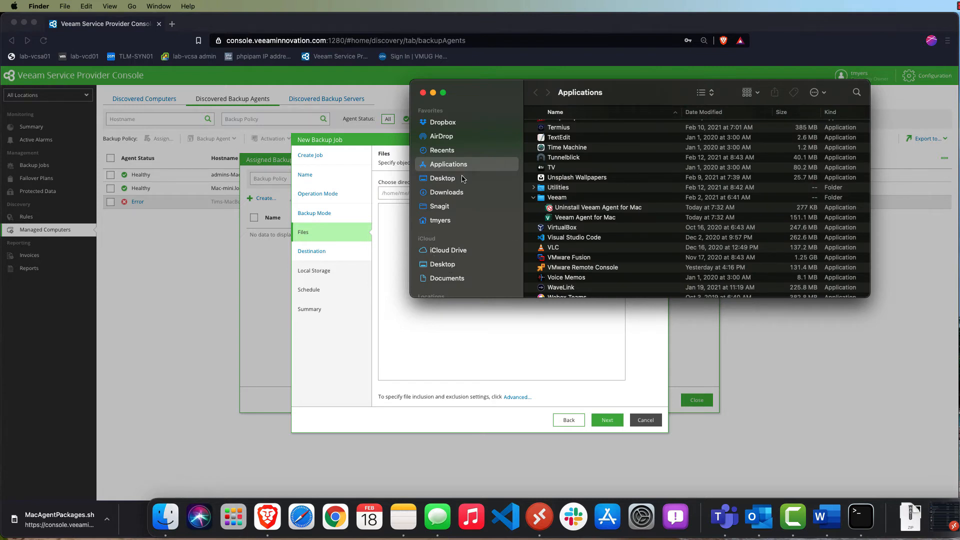
Step: Browse in Finder to the home folder and Desktop to check its contents, then return to the wizard
{"action": "left_click_drag", "start_coordinate": [560, 100], "coordinate": [497, 120]}
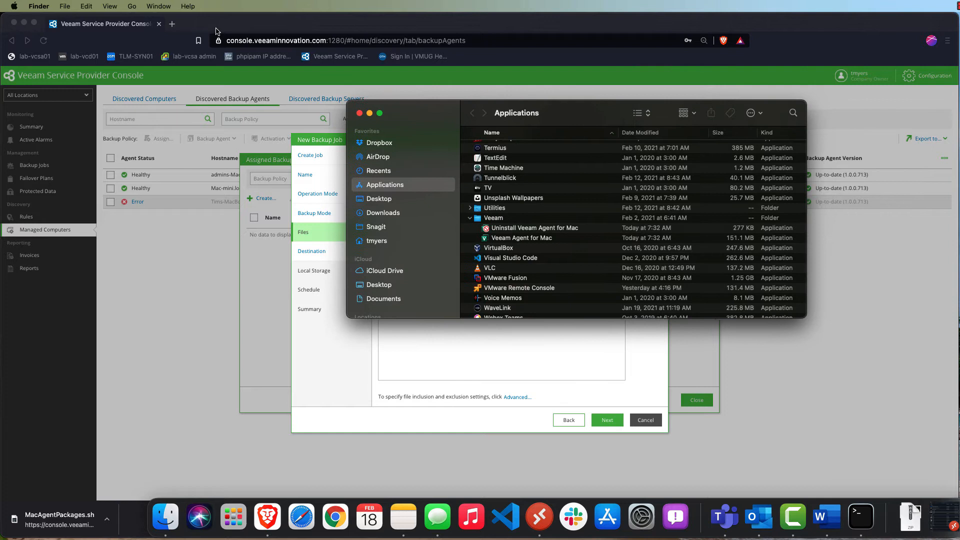
{"action": "left_click", "coordinate": [132, 6]}
{"action": "left_click", "coordinate": [168, 203]}
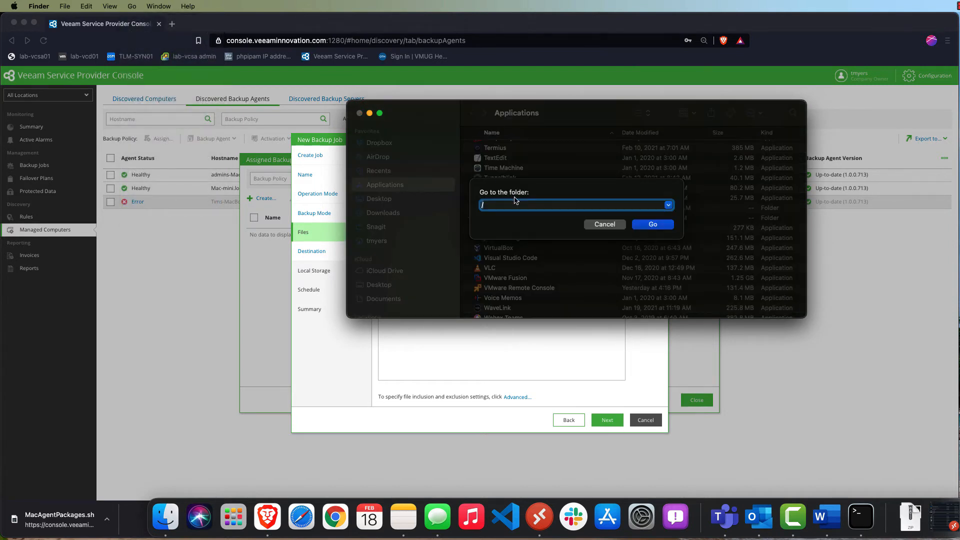
{"action": "left_click", "coordinate": [653, 224]}
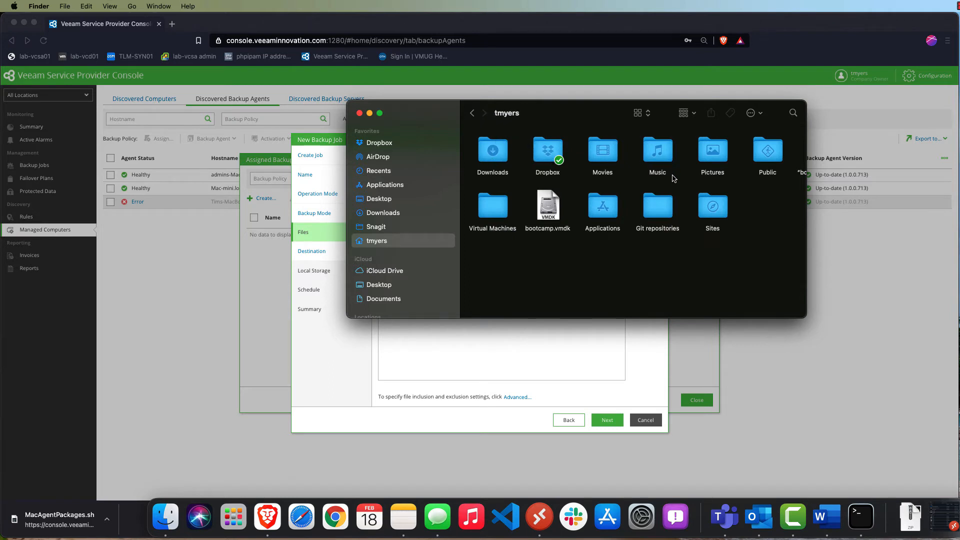
{"action": "scroll", "coordinate": [521, 162], "scroll_direction": "right", "scroll_amount": 2}
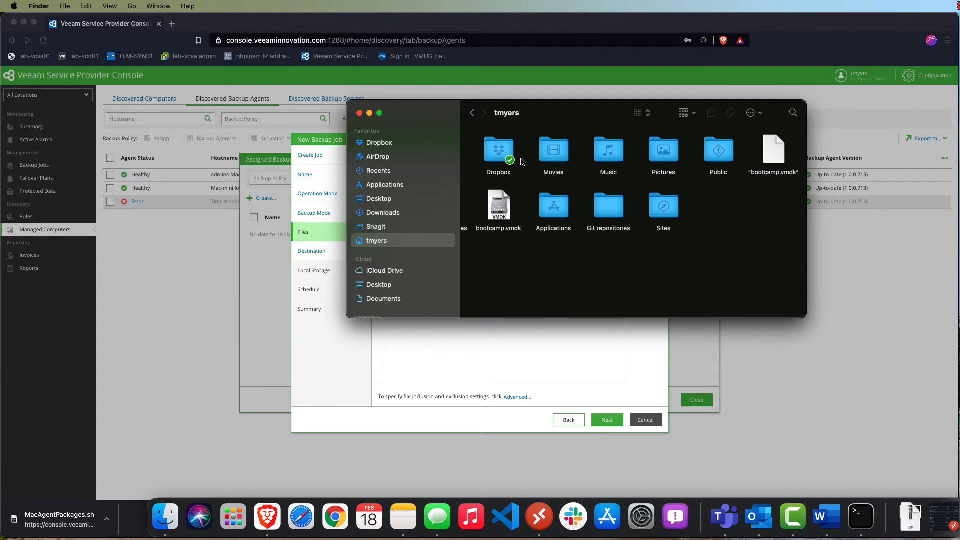
{"action": "key", "text": "super+shift+d"}
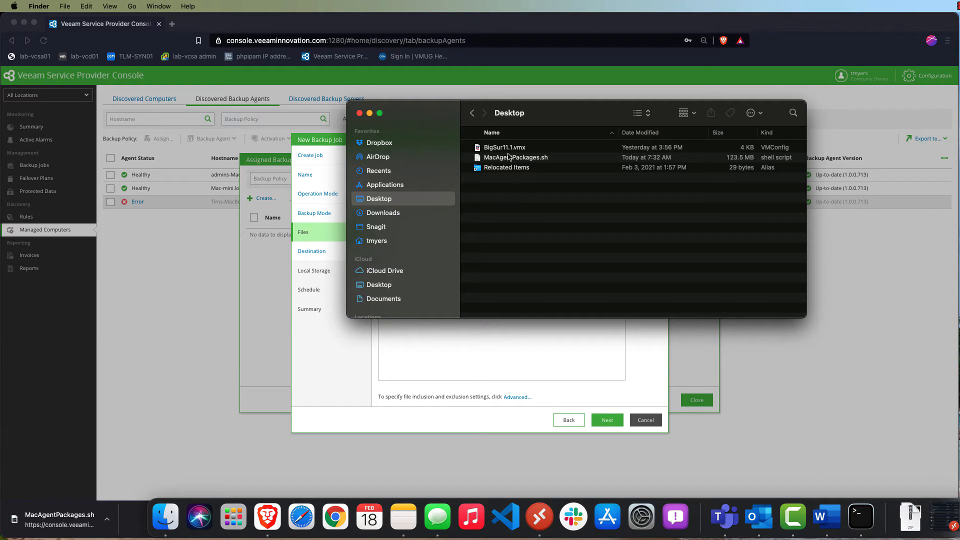
{"action": "scroll", "coordinate": [511, 158], "scroll_direction": "right", "scroll_amount": 1}
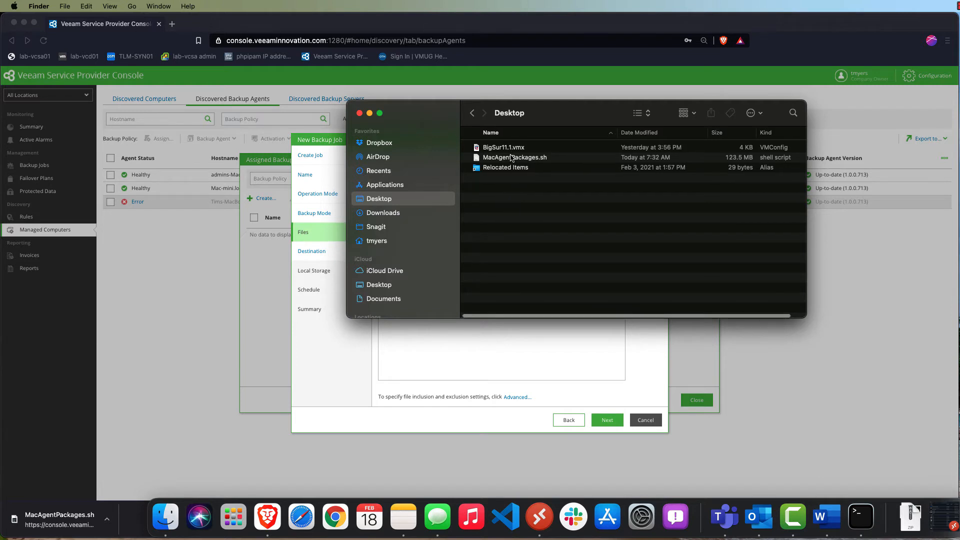
{"action": "left_click", "coordinate": [501, 334]}
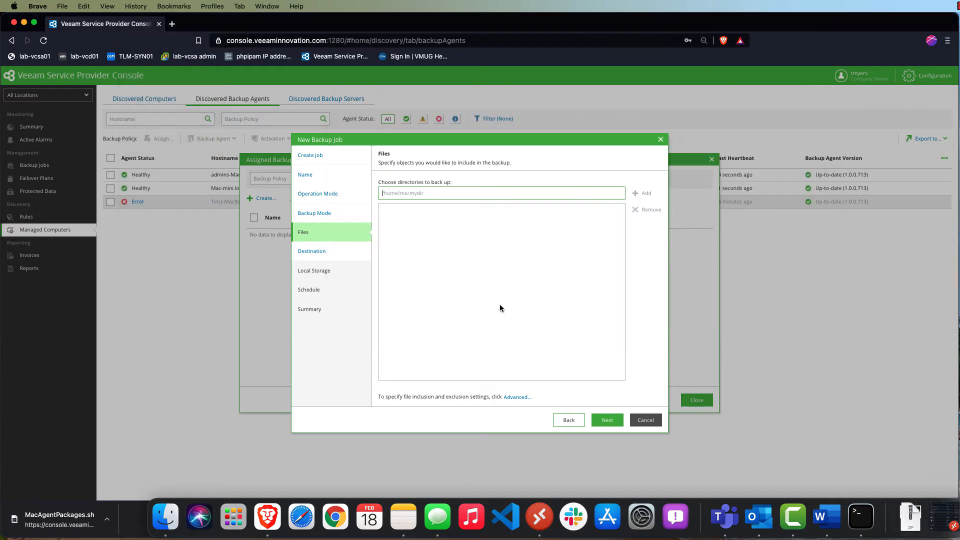
Step: Enter the user's Desktop folder path (/Users/<user>/Desktop/) and add it to the backup list
{"action": "type", "text": "/Users"}
{"action": "type", "text": "/Desktop"}
{"action": "key", "text": "BackSpace"}
{"action": "key", "text": "BackSpace"}
{"action": "key", "text": "BackSpace"}
{"action": "key", "text": "BackSpace"}
{"action": "type", "text": "tmyers/Desk"}
{"action": "key", "text": "BackSpace"}
{"action": "type", "text": "sktop/"}
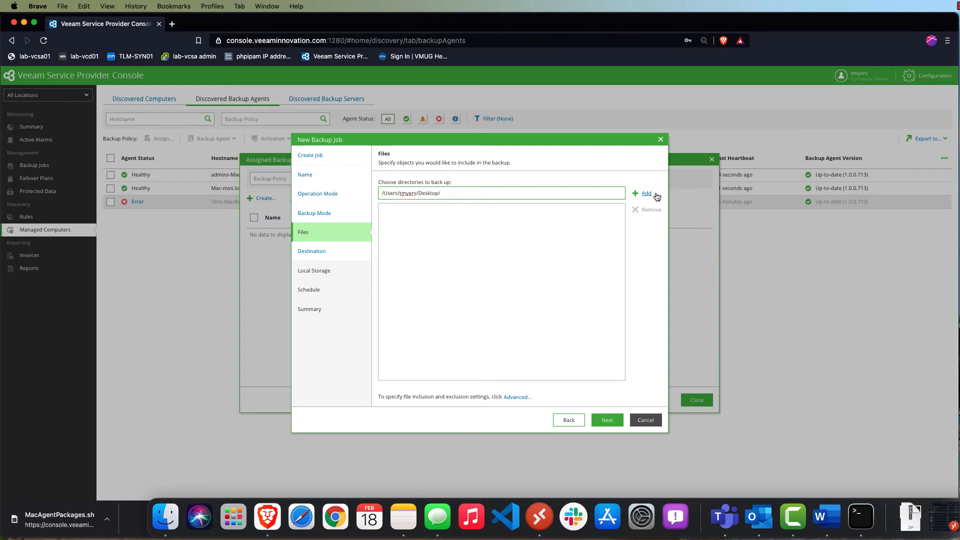
{"action": "left_click", "coordinate": [649, 195]}
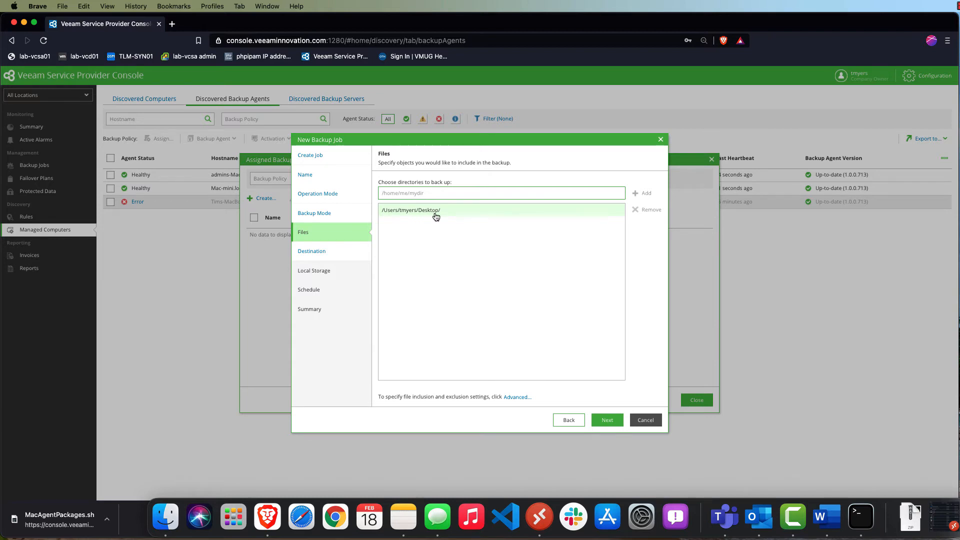
{"action": "left_click", "coordinate": [517, 397]}
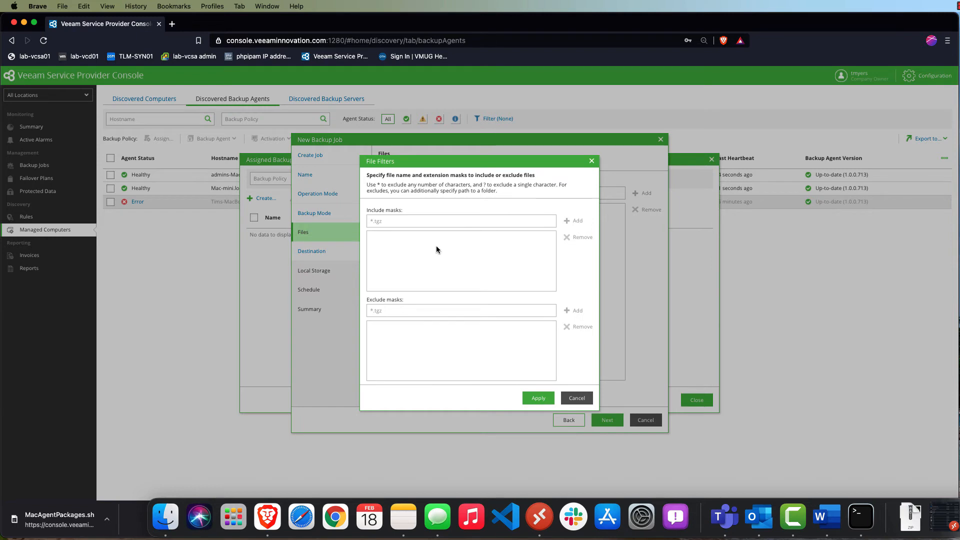
{"action": "left_click", "coordinate": [418, 221]}
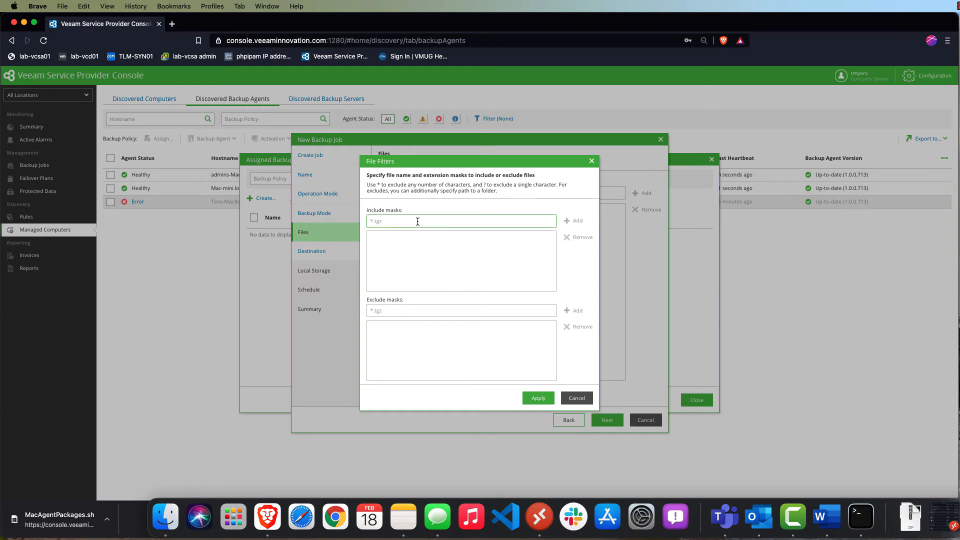
{"action": "type", "text": "*.vmx"}
{"action": "key", "text": "BackSpace"}
{"action": "key", "text": "BackSpace"}
{"action": "key", "text": "BackSpace"}
{"action": "key", "text": "BackSpace"}
{"action": "key", "text": "BackSpace"}
{"action": "left_click", "coordinate": [577, 398]}
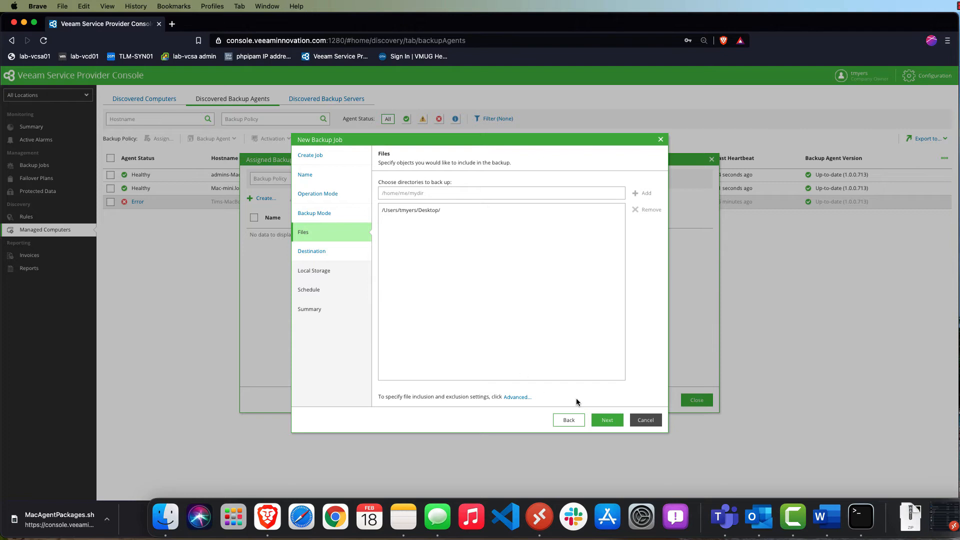
{"action": "left_click", "coordinate": [607, 420]}
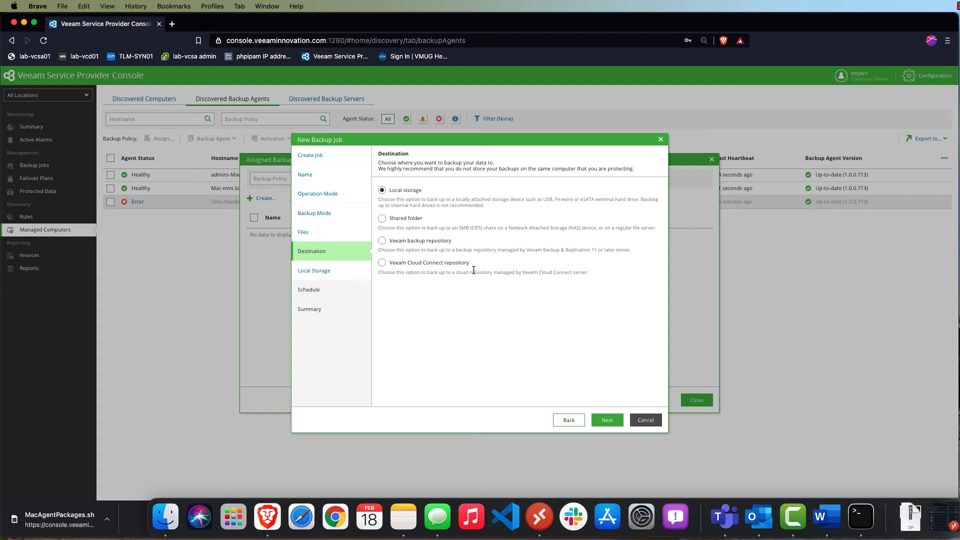
Step: Step back three pages to review earlier settings, then advance again to the Destination step
{"action": "left_click", "coordinate": [572, 423]}
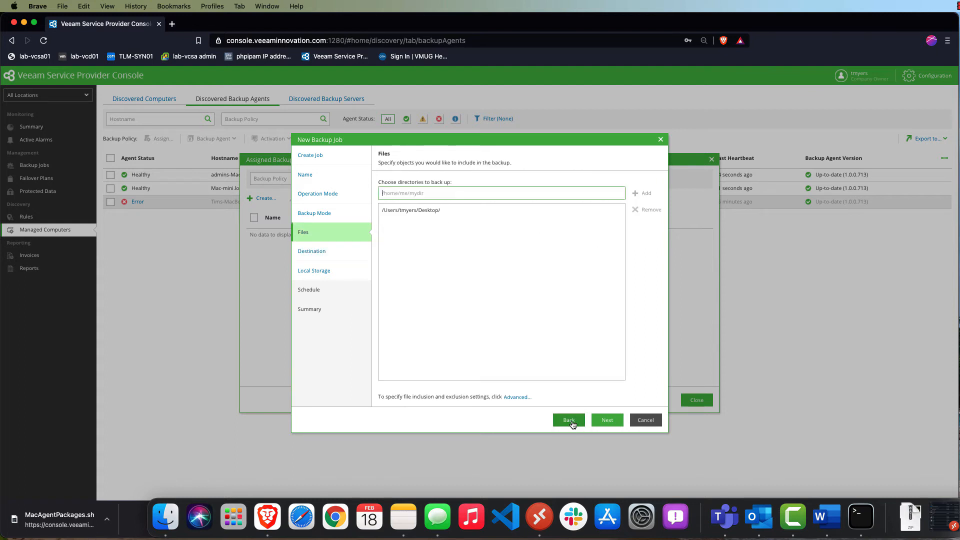
{"action": "left_click", "coordinate": [573, 422]}
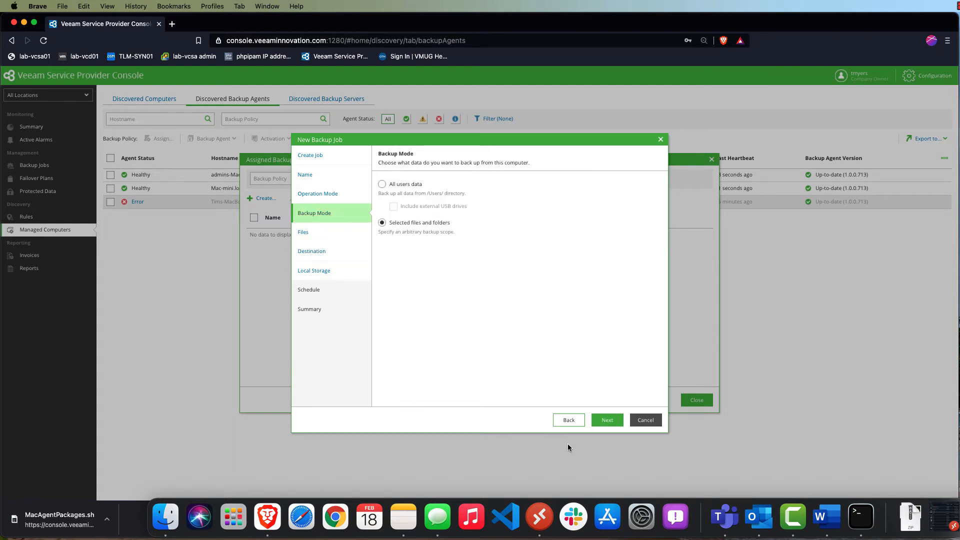
{"action": "left_click", "coordinate": [569, 420]}
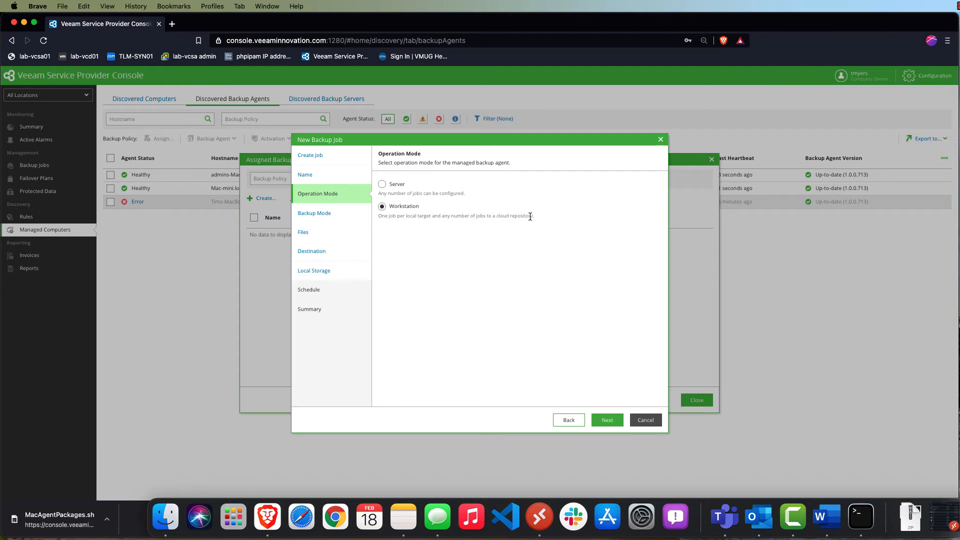
{"action": "left_click", "coordinate": [608, 421]}
{"action": "left_click", "coordinate": [608, 421]}
{"action": "left_click", "coordinate": [608, 421]}
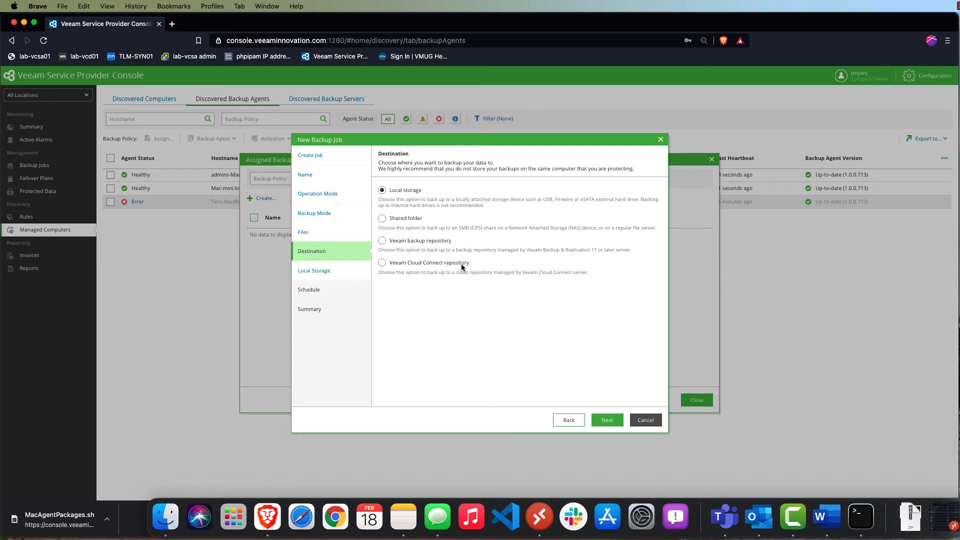
Step: Return to the operation mode page, choose Server, then advance again to Destination
{"action": "left_click", "coordinate": [571, 421]}
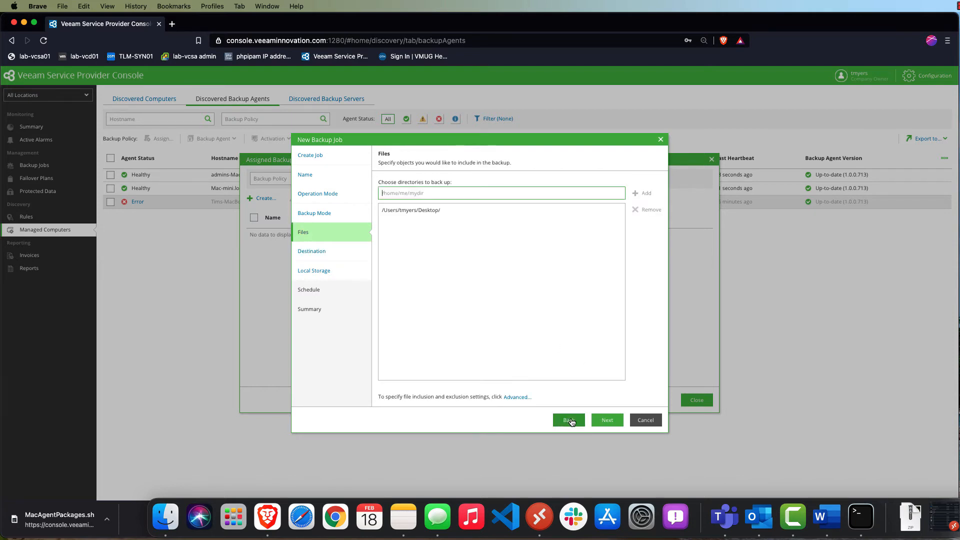
{"action": "left_click", "coordinate": [572, 421]}
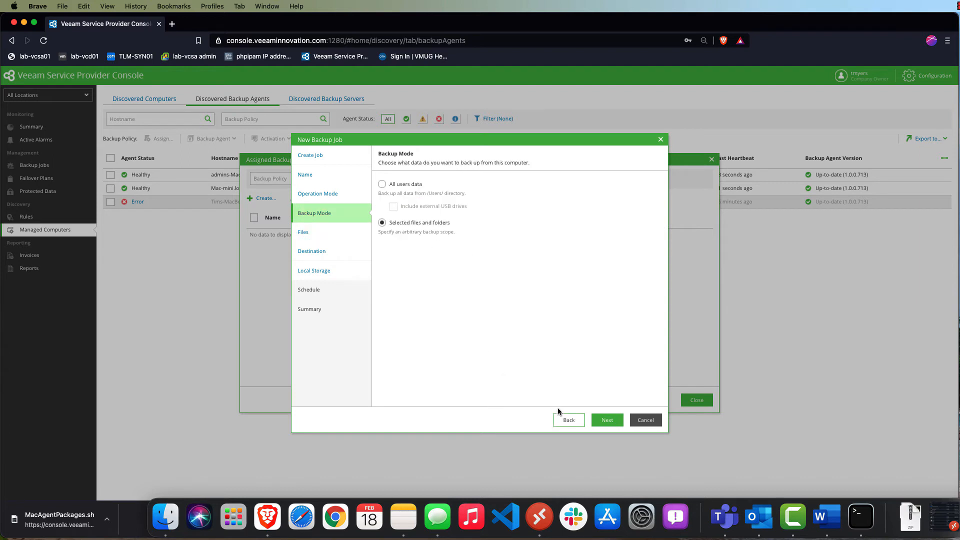
{"action": "left_click", "coordinate": [561, 418]}
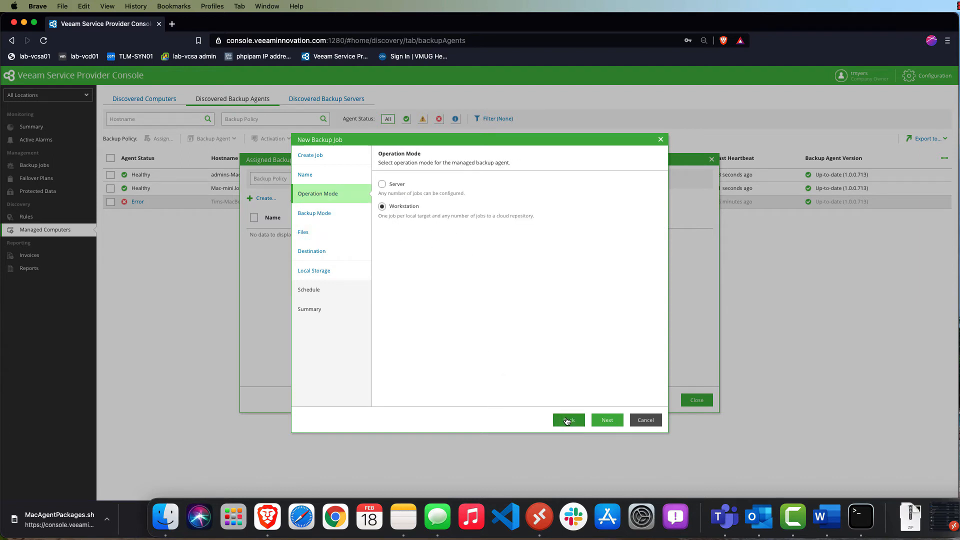
{"action": "left_click", "coordinate": [384, 183]}
{"action": "left_click", "coordinate": [602, 420]}
{"action": "left_click", "coordinate": [605, 421]}
{"action": "left_click", "coordinate": [605, 422]}
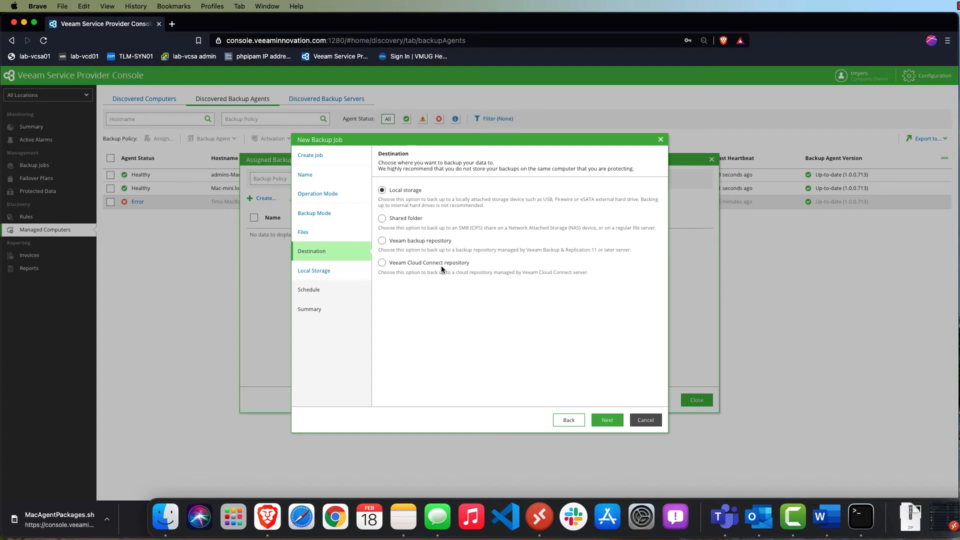
Step: After trying the other destination options, set the job's destination to a Veeam Cloud Connect repository
{"action": "left_click", "coordinate": [382, 263]}
{"action": "left_click", "coordinate": [382, 191]}
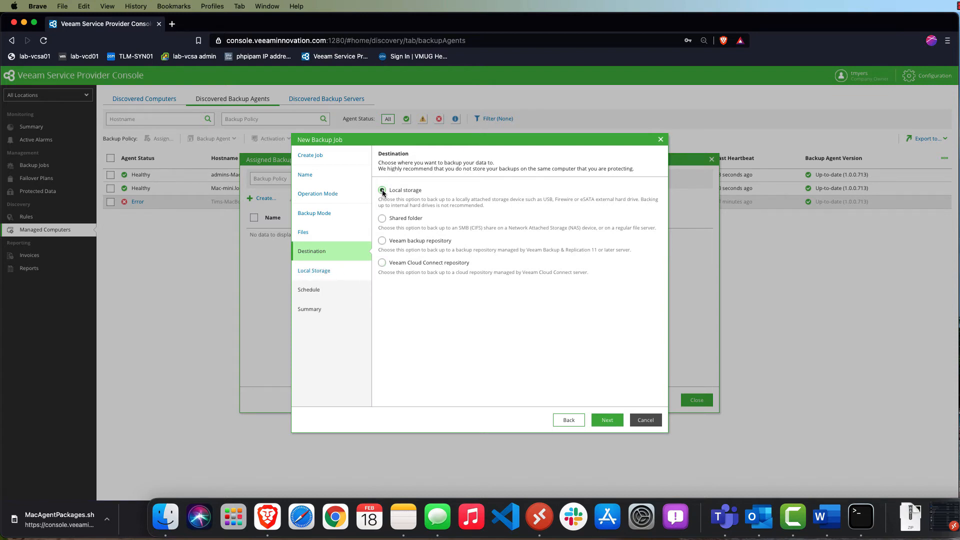
{"action": "left_click", "coordinate": [382, 263]}
{"action": "left_click", "coordinate": [383, 241]}
{"action": "left_click", "coordinate": [382, 218]}
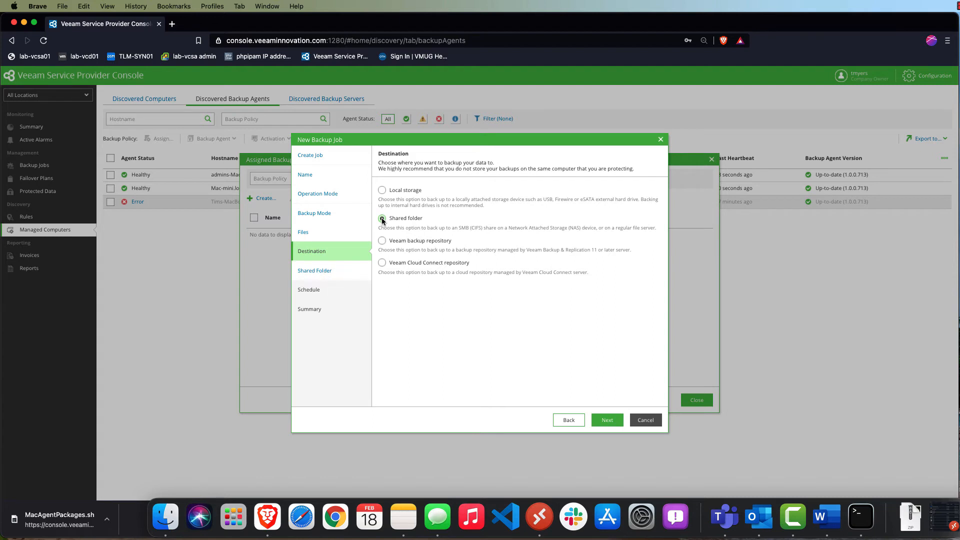
{"action": "left_click", "coordinate": [382, 190]}
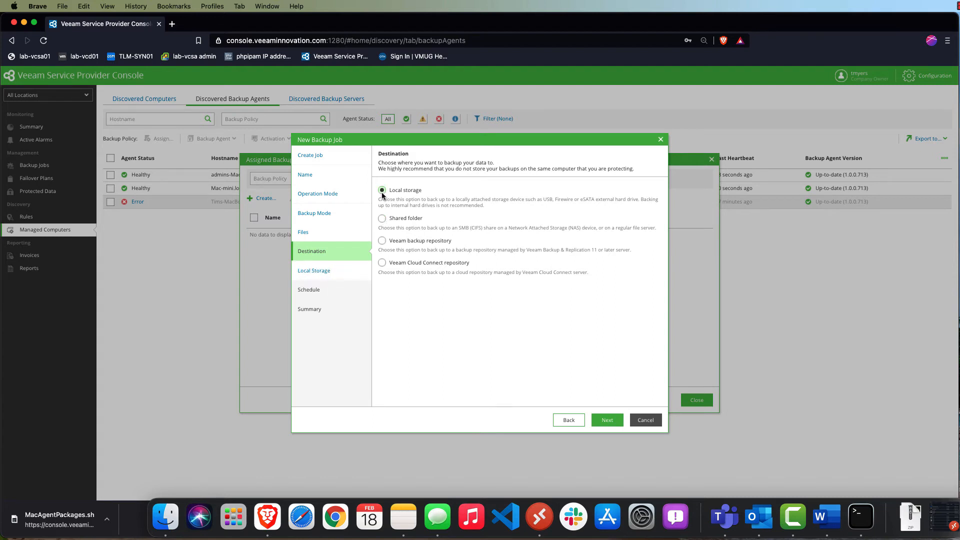
{"action": "left_click", "coordinate": [382, 263]}
{"action": "left_click", "coordinate": [608, 422]}
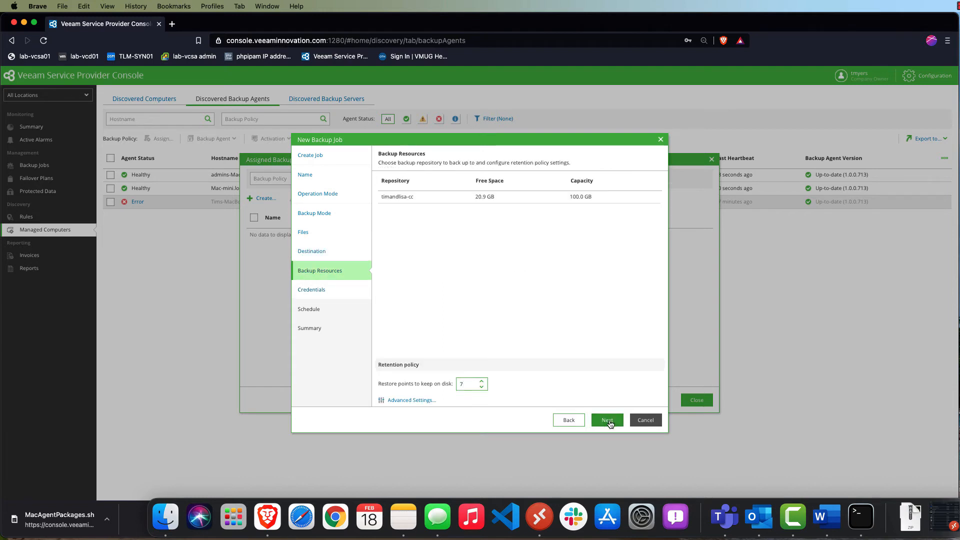
Step: Select the cloud repository with 20.9 GB free and lower retention to 3 restore points
{"action": "left_click", "coordinate": [397, 196]}
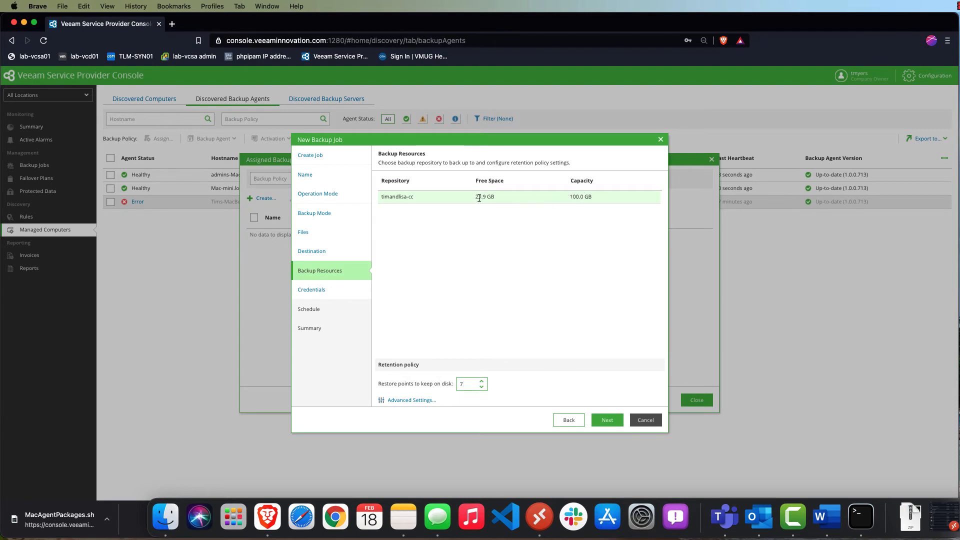
{"action": "left_click_drag", "start_coordinate": [474, 196], "coordinate": [497, 198]}
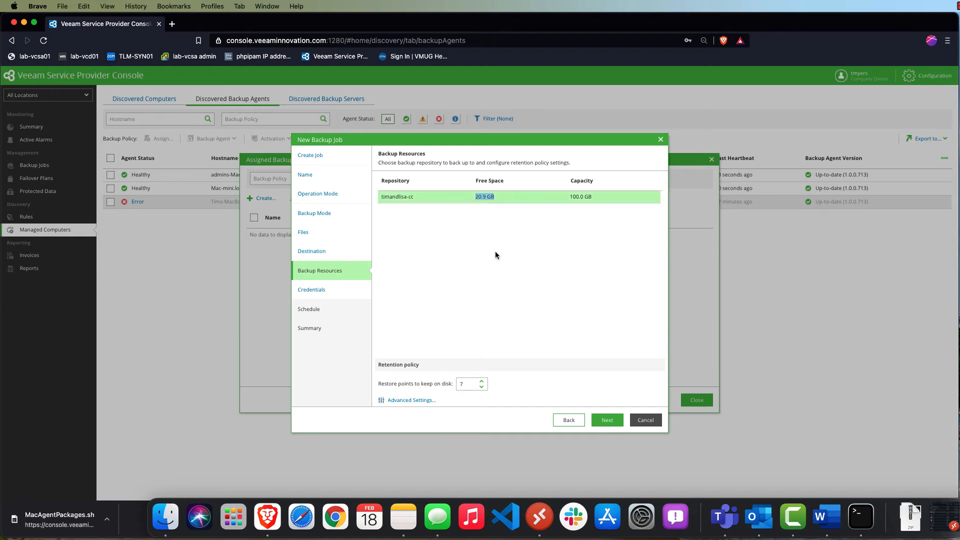
{"action": "double_click", "coordinate": [482, 389]}
{"action": "left_click", "coordinate": [414, 402]}
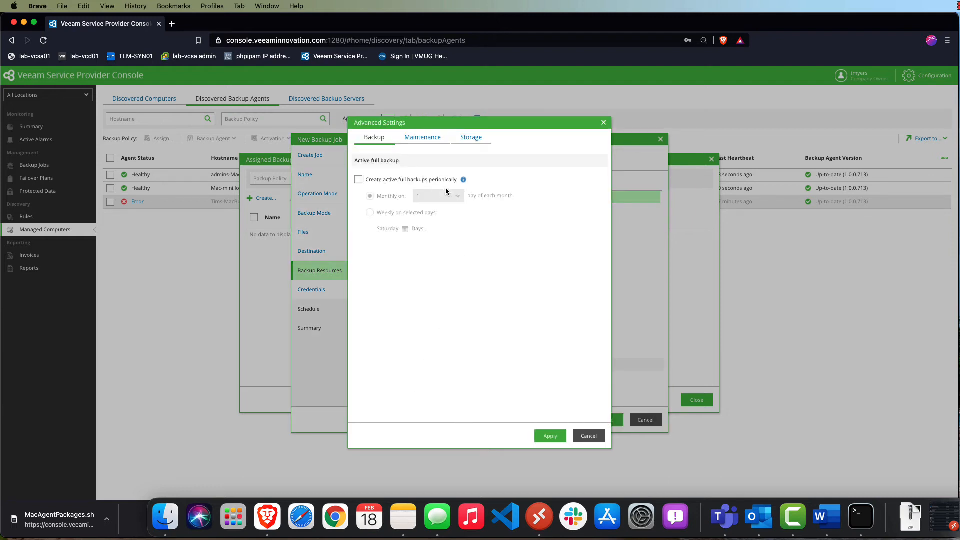
Step: Set storage optimization to WAN Target under the Storage advanced settings and apply them
{"action": "left_click", "coordinate": [418, 138]}
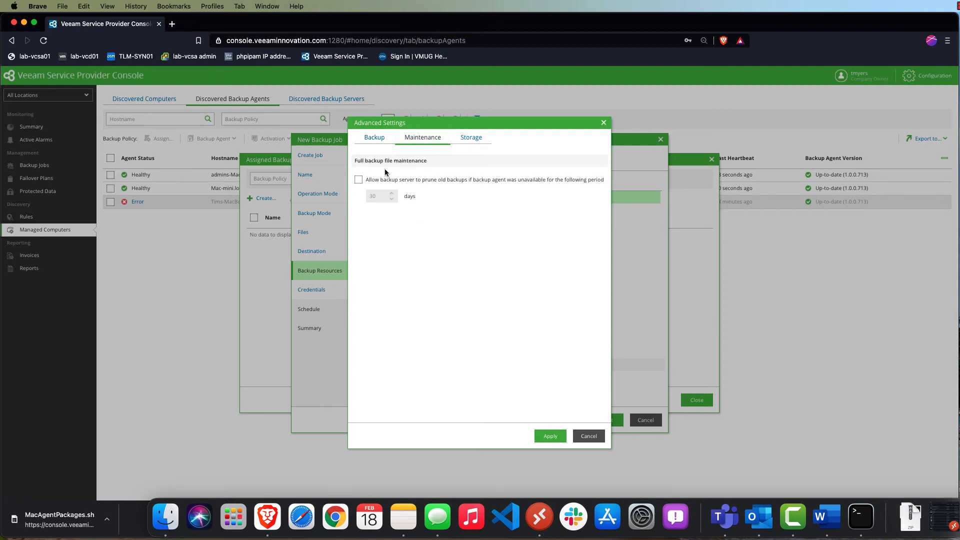
{"action": "left_click", "coordinate": [478, 140]}
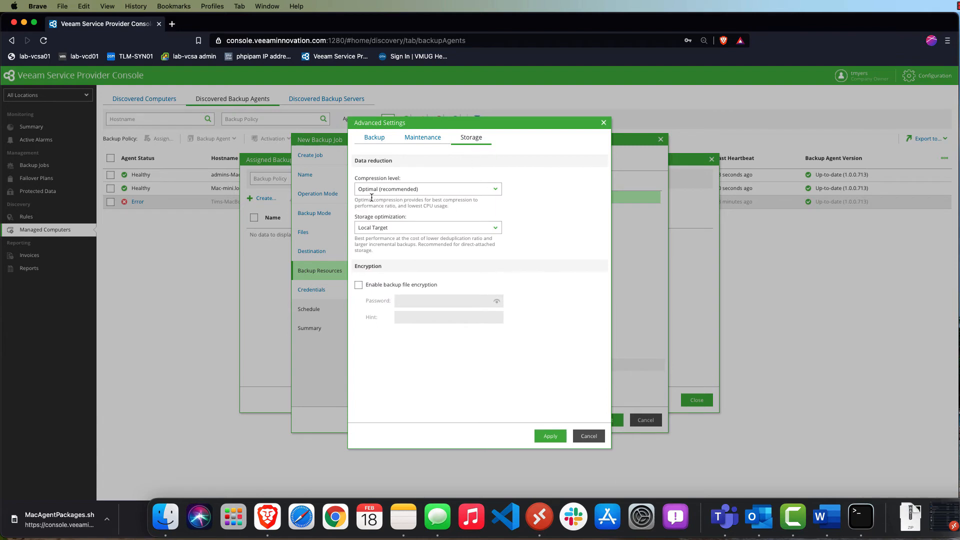
{"action": "left_click", "coordinate": [495, 229]}
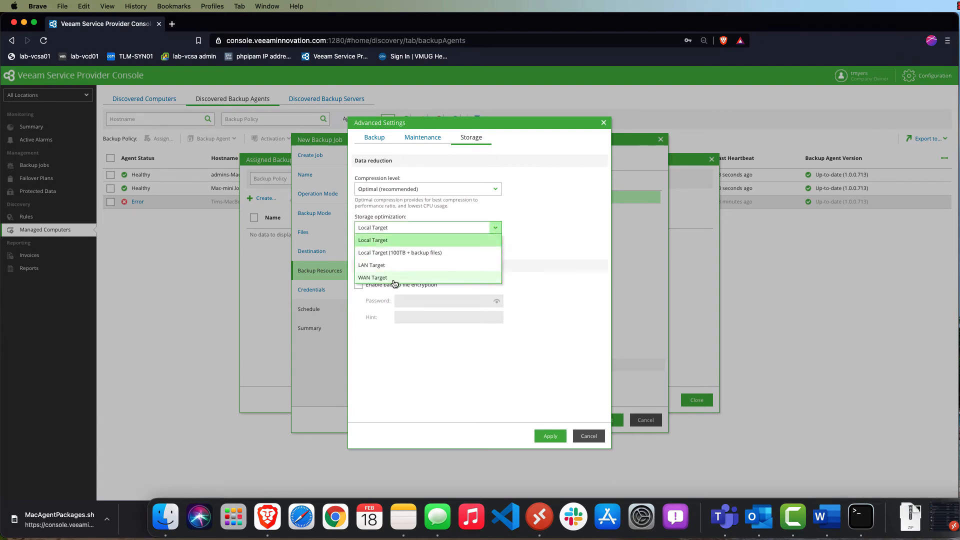
{"action": "left_click", "coordinate": [374, 278]}
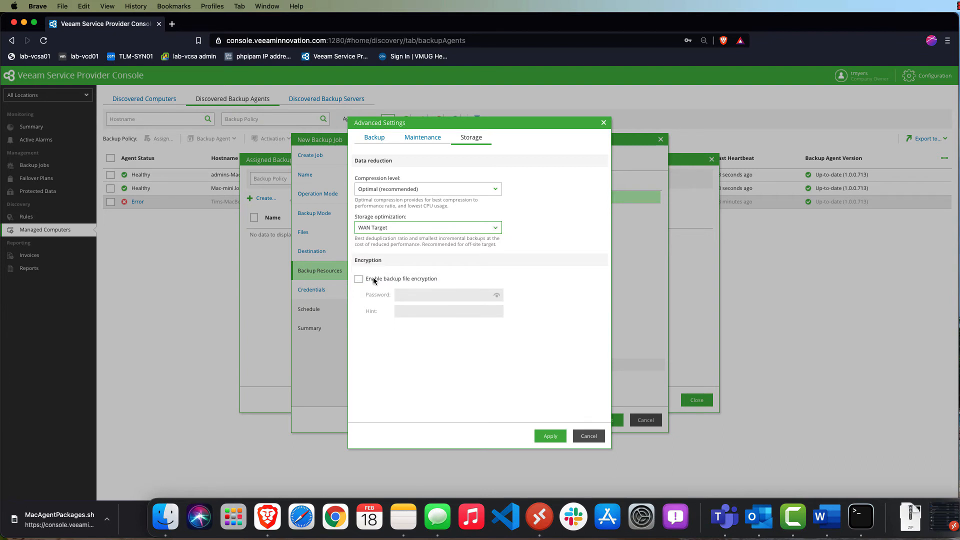
{"action": "left_click", "coordinate": [552, 436]}
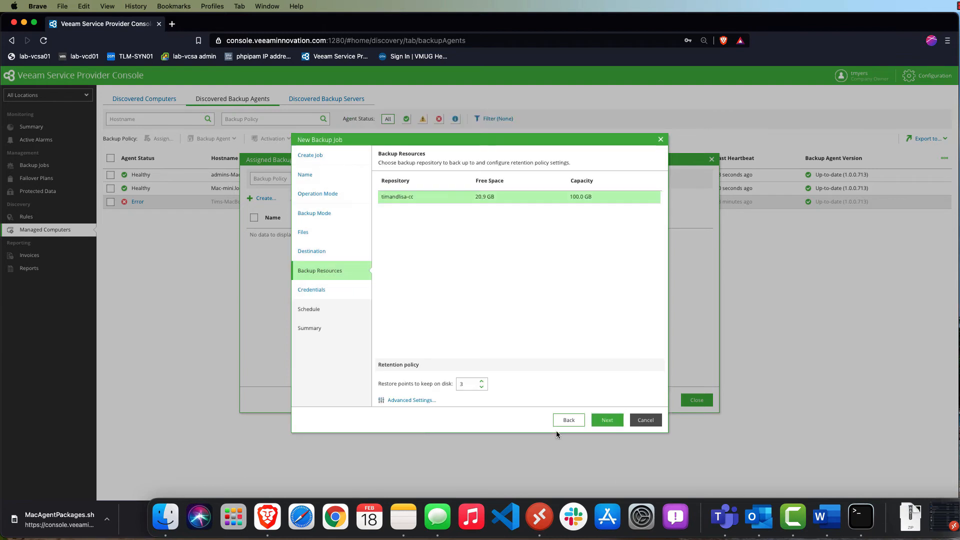
Step: Enter the repository account's username and password, keeping the daily 12:30 AM schedule
{"action": "left_click", "coordinate": [610, 423]}
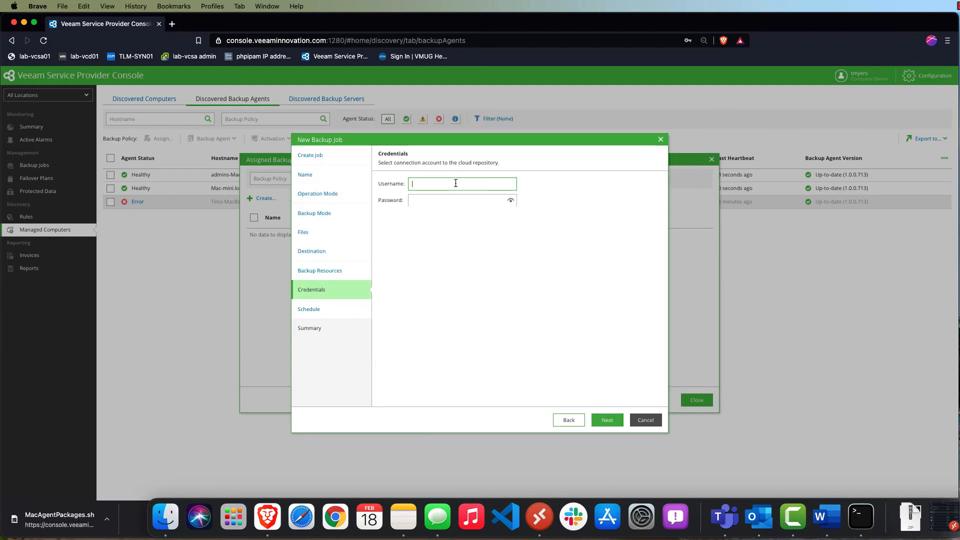
{"action": "left_click", "coordinate": [456, 183]}
{"action": "type", "text": "tmmand"}
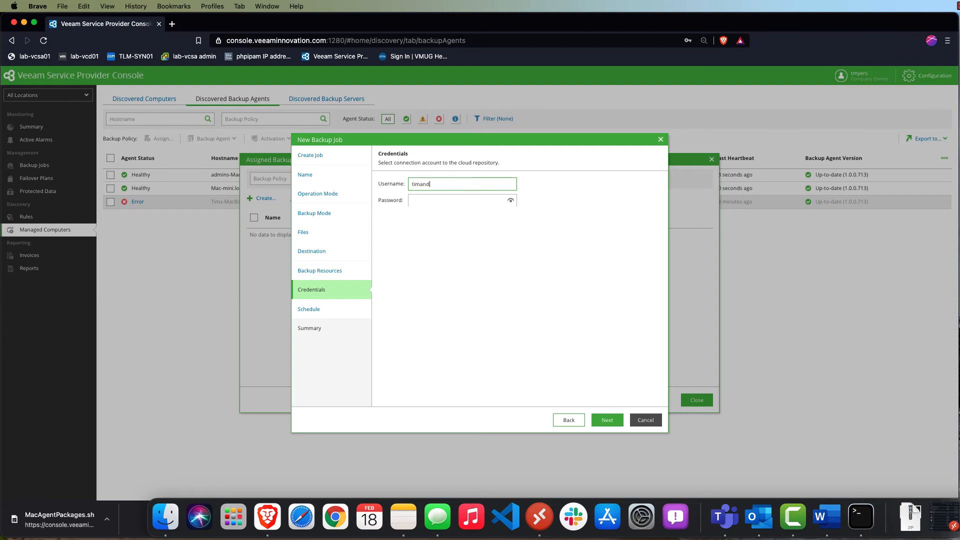
{"action": "type", "text": "lisa\\tmyers"}
{"action": "key", "text": "Tab"}
{"action": "type", "text": "*"}
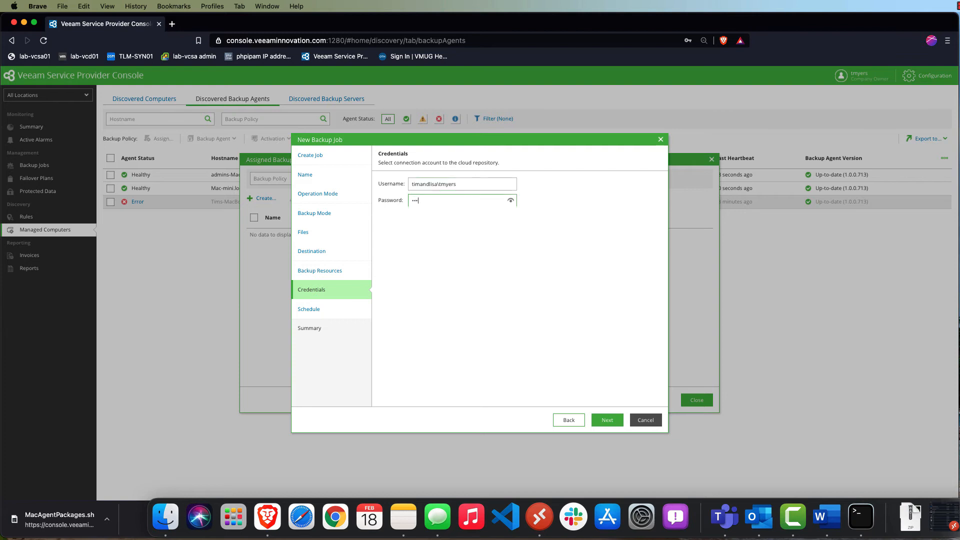
{"action": "type", "text": "********"}
{"action": "left_click", "coordinate": [605, 421]}
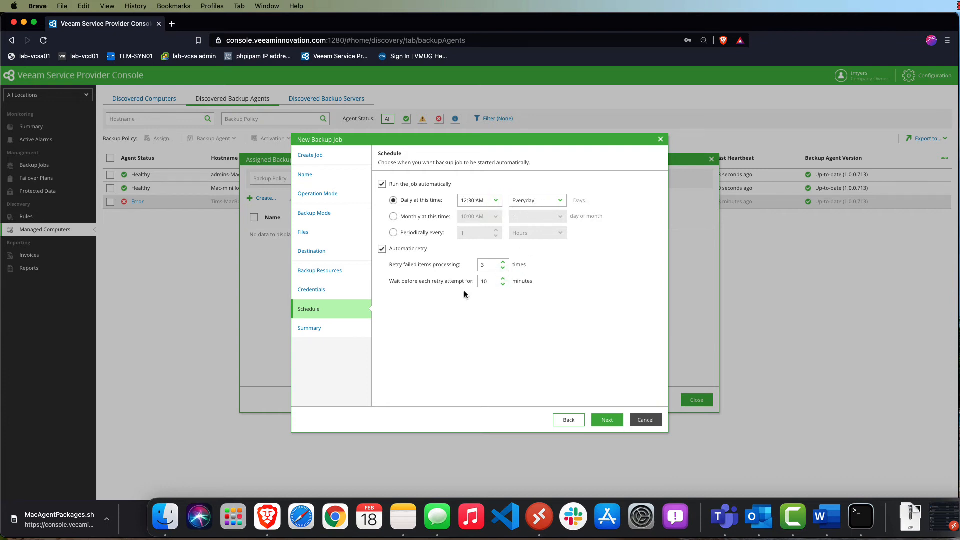
{"action": "left_click", "coordinate": [607, 421]}
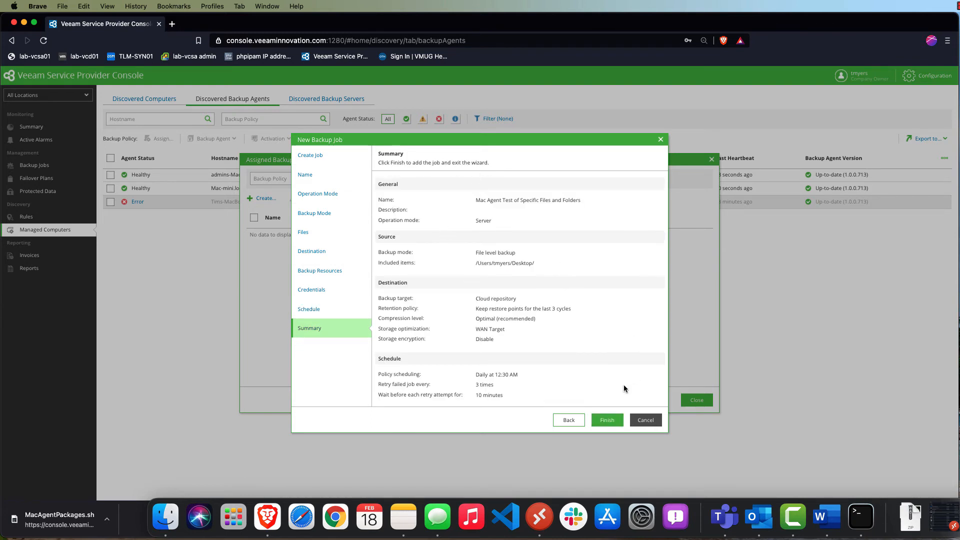
Step: Finish the wizard to create the Mac Agent Test of Specific Files and Folders job for Mac-mini.local
{"action": "left_click", "coordinate": [611, 421]}
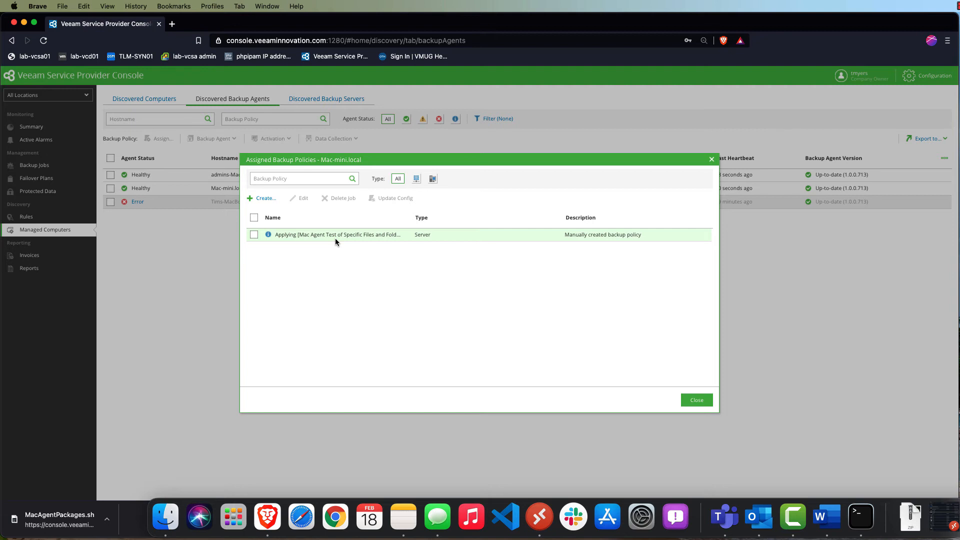
Step: Close Assigned Backup Policies and go to the Backup Jobs list
{"action": "left_click", "coordinate": [706, 402]}
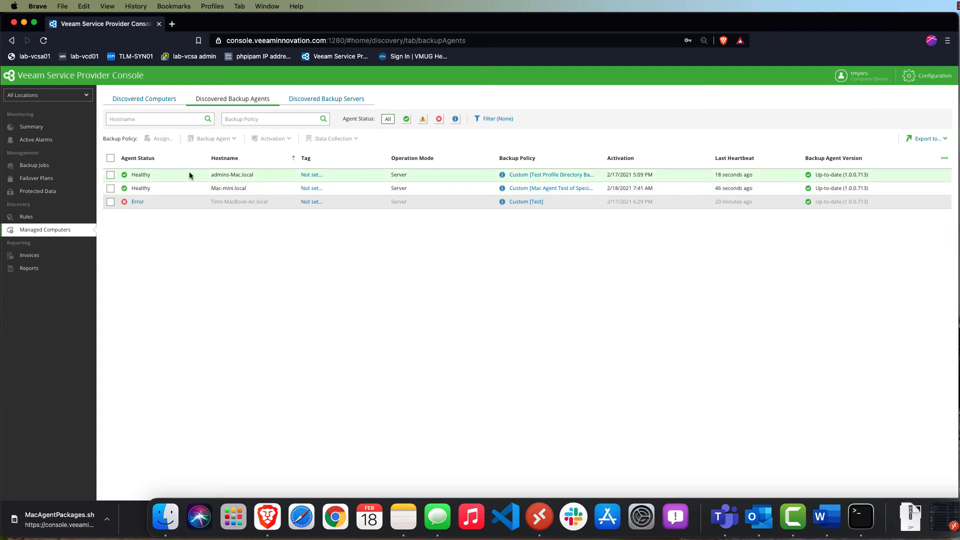
{"action": "left_click", "coordinate": [44, 168]}
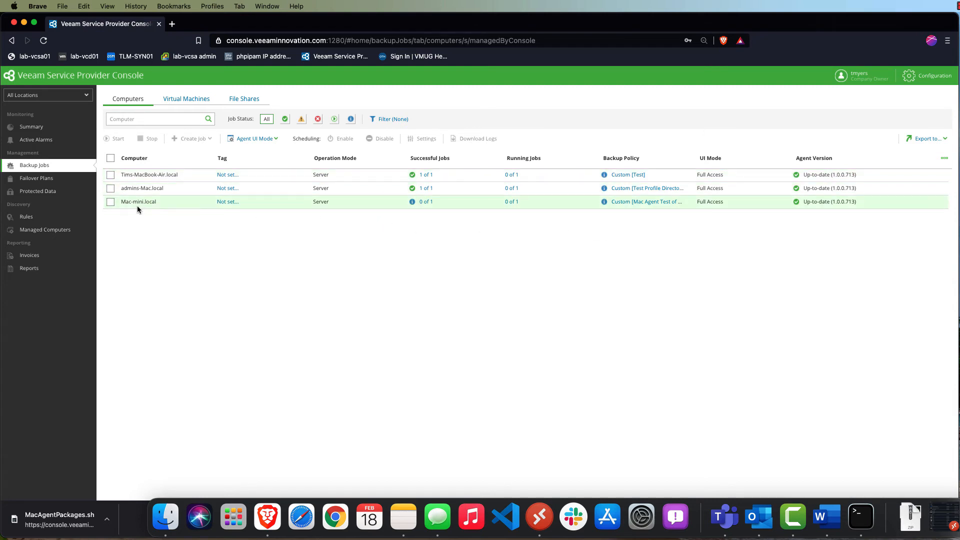
Step: Start the Mac-mini.local backup job and view it among the running jobs
{"action": "left_click", "coordinate": [110, 202]}
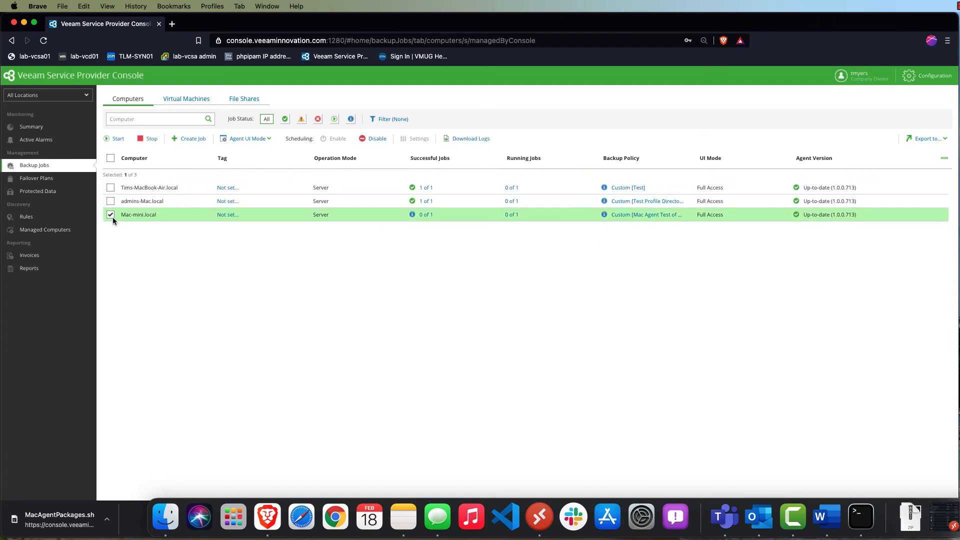
{"action": "left_click", "coordinate": [117, 140]}
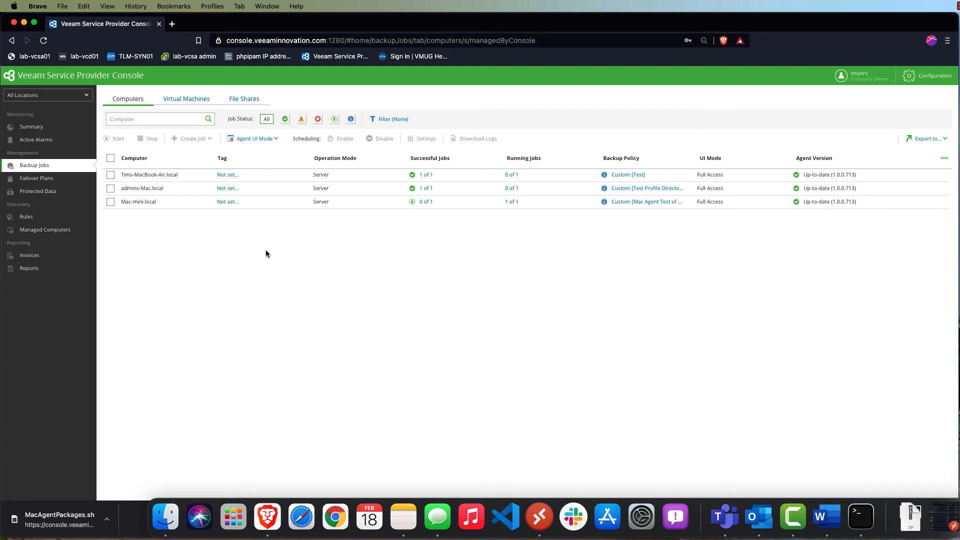
{"action": "left_click", "coordinate": [512, 202]}
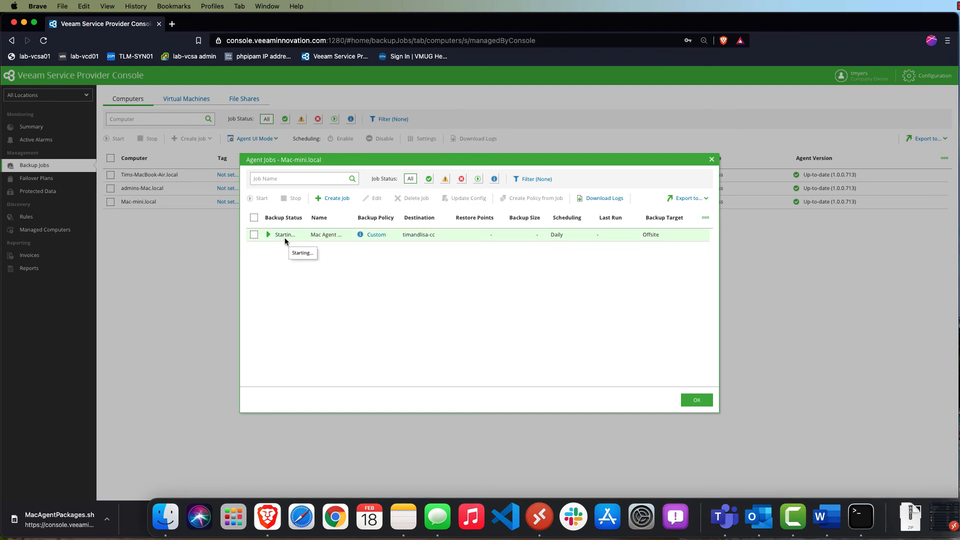
Step: In Microsoft Remote Desktop, close the disconnected Site B- VBR01 session
{"action": "left_click", "coordinate": [538, 513]}
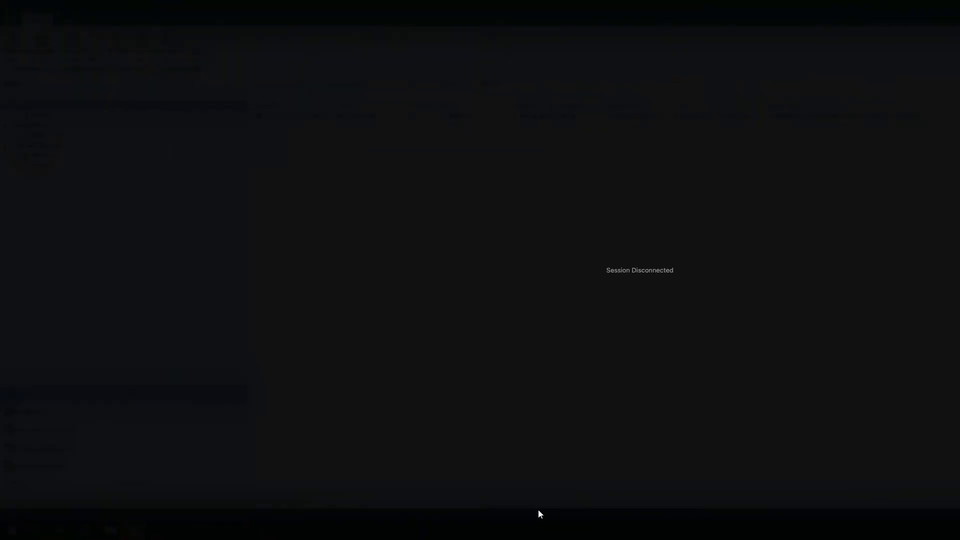
{"action": "mouse_move", "coordinate": [77, 1]}
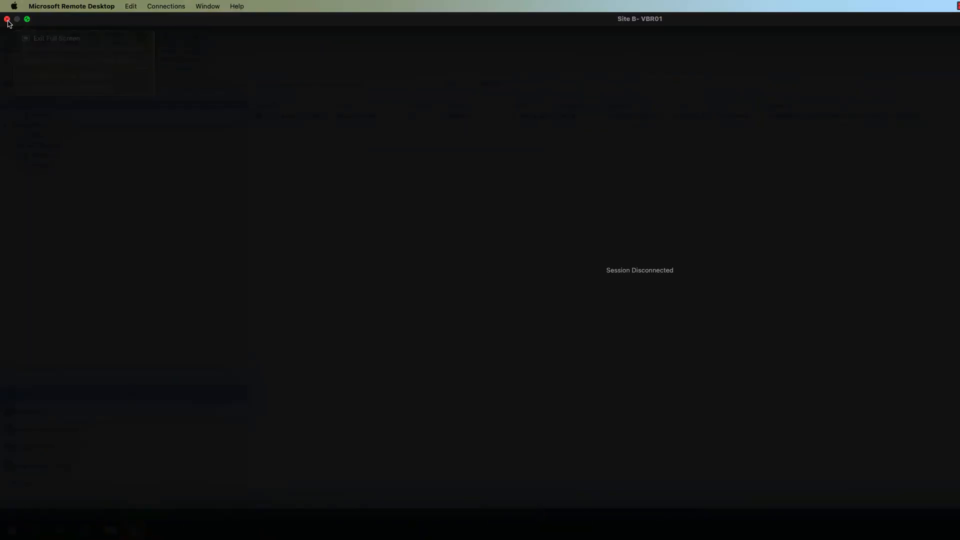
{"action": "left_click", "coordinate": [8, 20]}
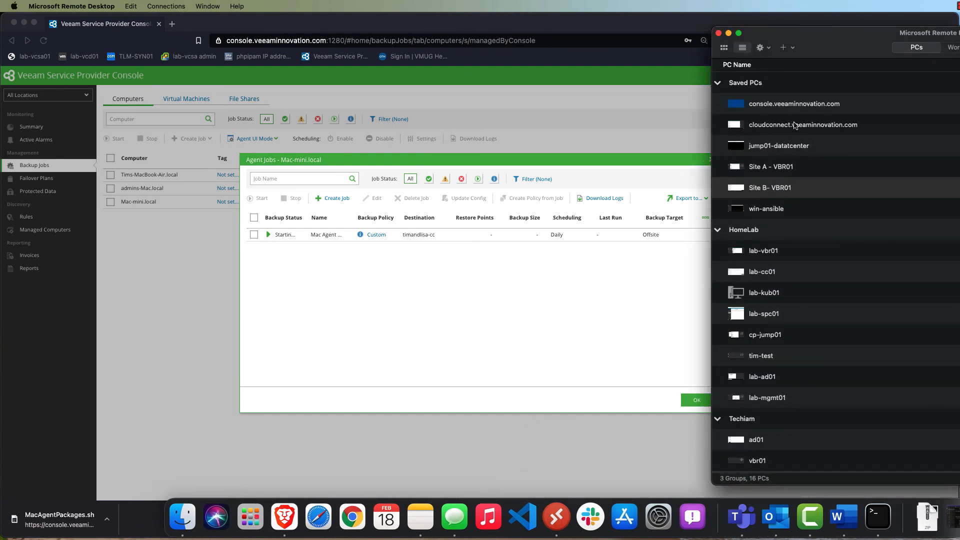
Step: Connect to cloudconnect.veeaminnovation.com, accepting its unverified certificate warning
{"action": "double_click", "coordinate": [795, 125]}
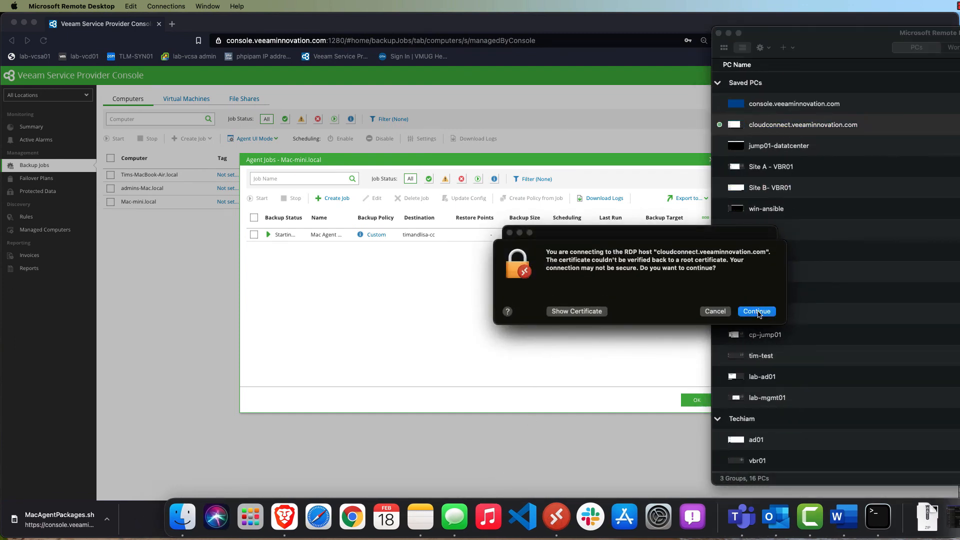
{"action": "left_click", "coordinate": [757, 311]}
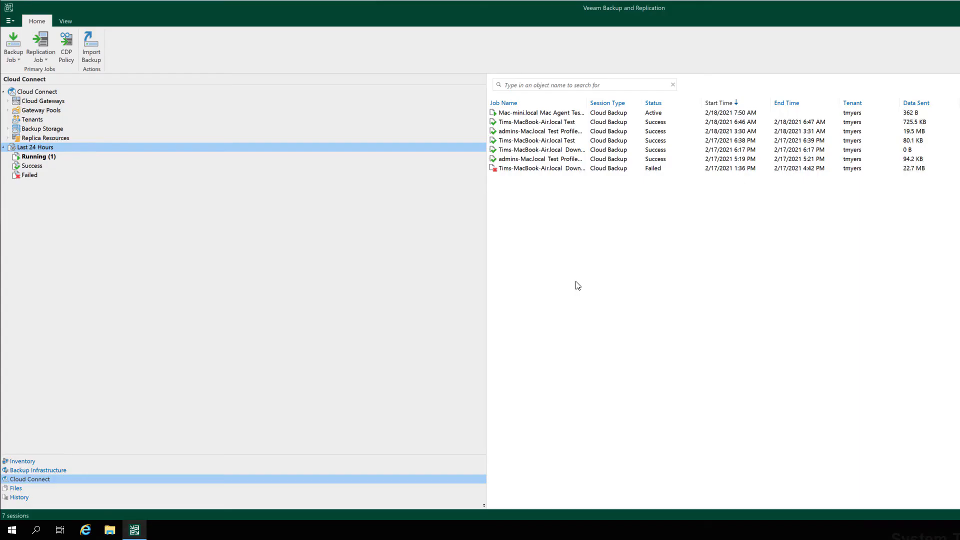
Step: Filter to running sessions and confirm Mac-mini.local's cloud backup is active, then return to Brave
{"action": "left_click", "coordinate": [40, 157]}
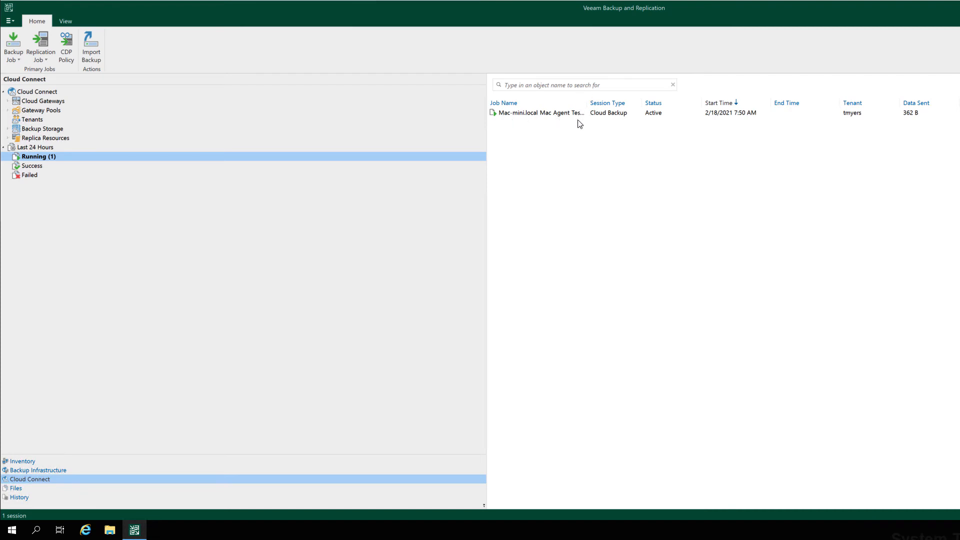
{"action": "left_click_drag", "start_coordinate": [587, 97], "coordinate": [684, 97]}
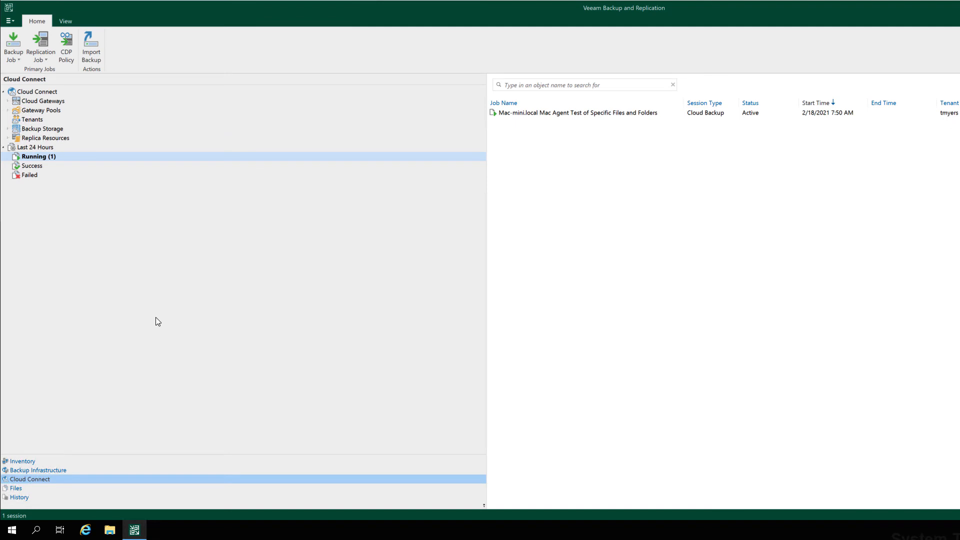
{"action": "key", "text": "super+Tab"}
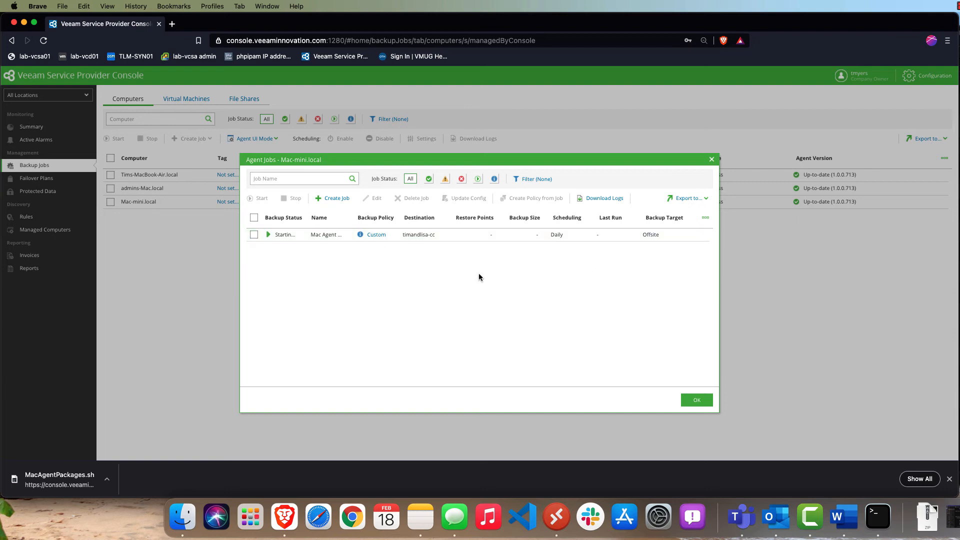
Step: Close the agent job details and review Mac-mini.local's 1 of 1 successful jobs in Backup Jobs
{"action": "left_click", "coordinate": [696, 400]}
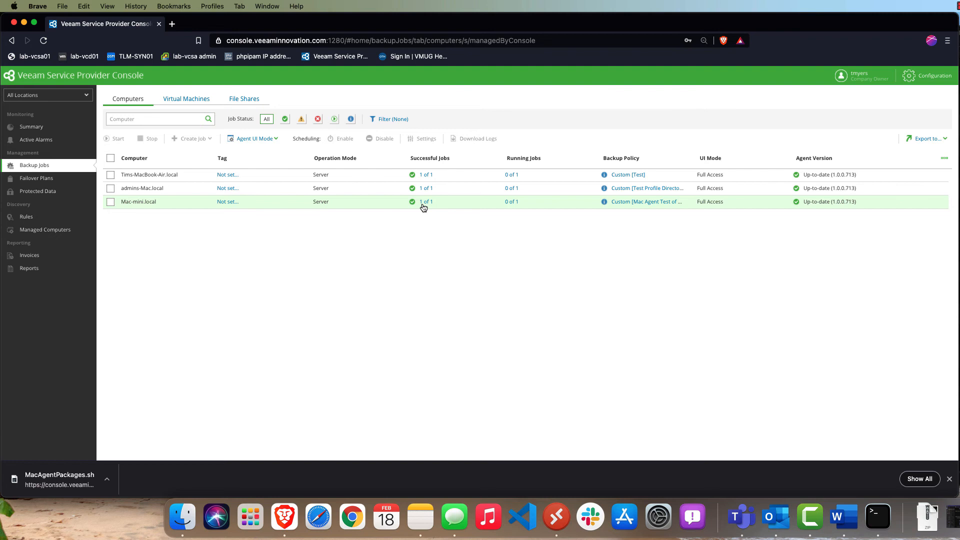
{"action": "scroll", "coordinate": [644, 191], "scroll_direction": "left", "scroll_amount": 5}
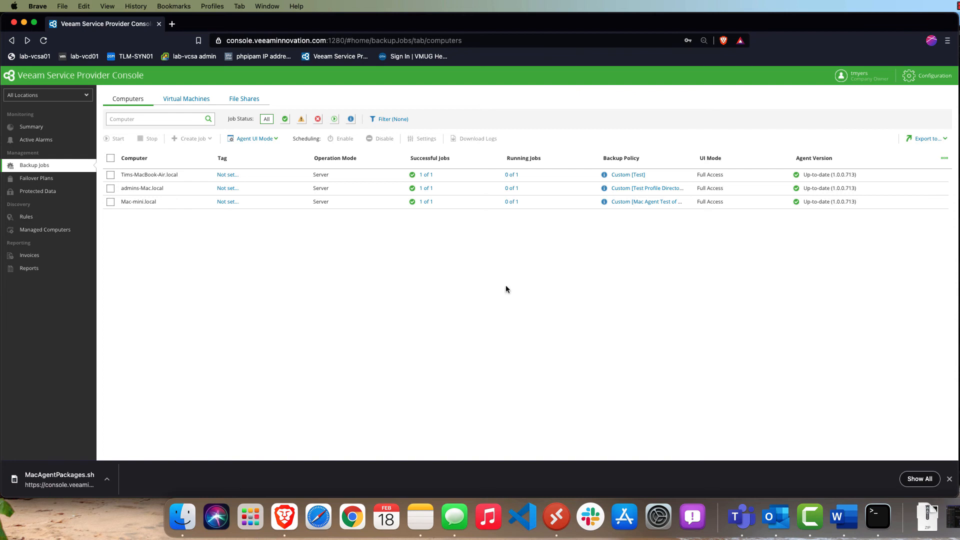
Step: Move BigSur11.1.vmx and MacAgentPackages.sh from the Desktop to the Trash in Finder
{"action": "left_click", "coordinate": [180, 526]}
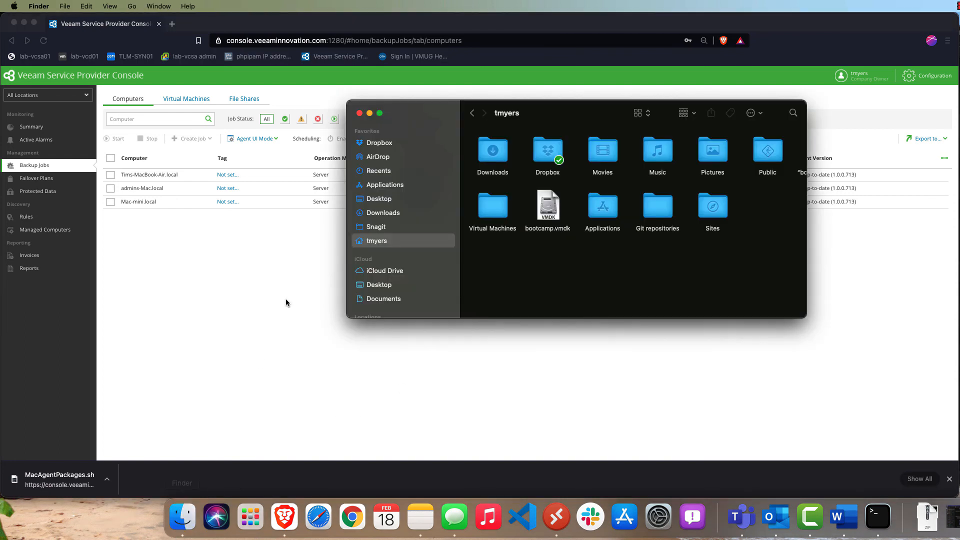
{"action": "left_click", "coordinate": [380, 200]}
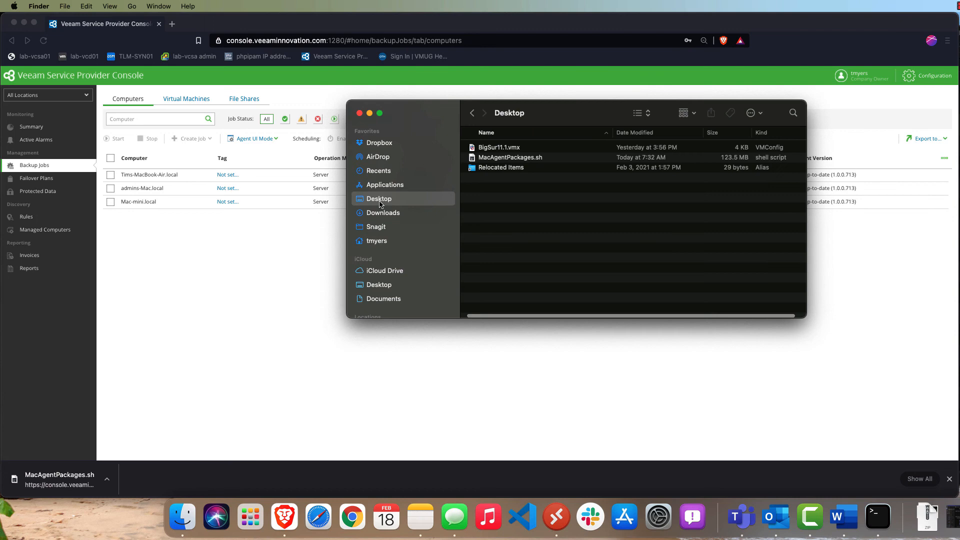
{"action": "right_click", "coordinate": [508, 150]}
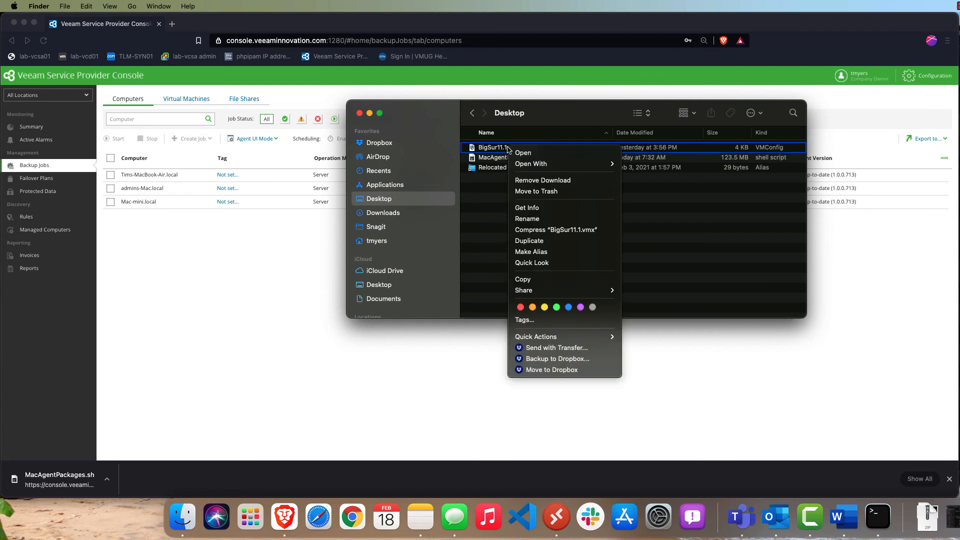
{"action": "left_click", "coordinate": [548, 193]}
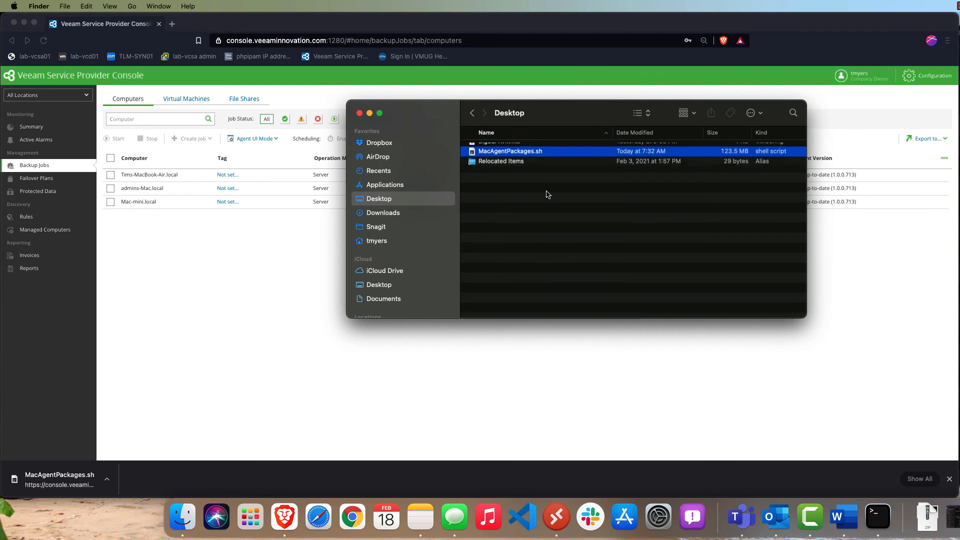
{"action": "right_click", "coordinate": [526, 150]}
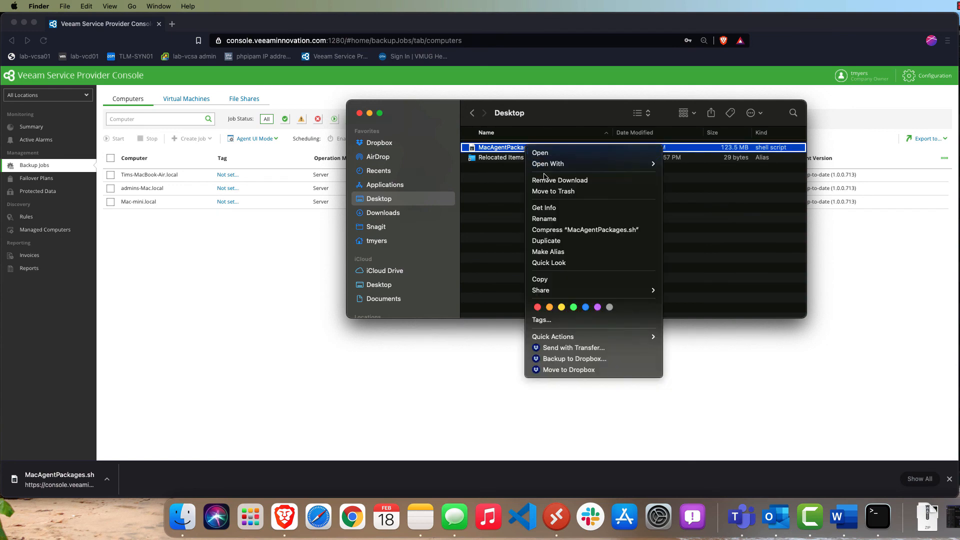
{"action": "left_click", "coordinate": [554, 192]}
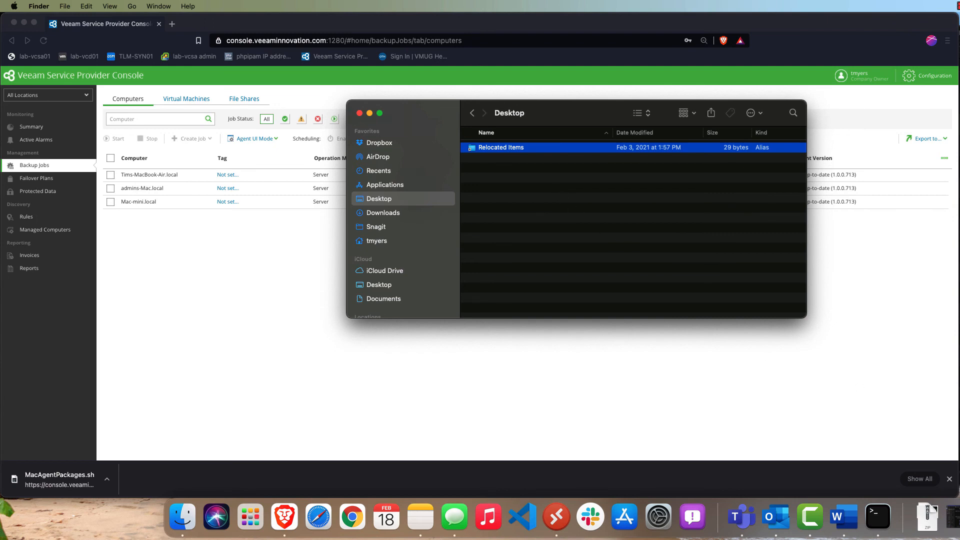
Step: Permanently empty the Trash and close the Finder window
{"action": "key", "text": "super+shift+BackSpace"}
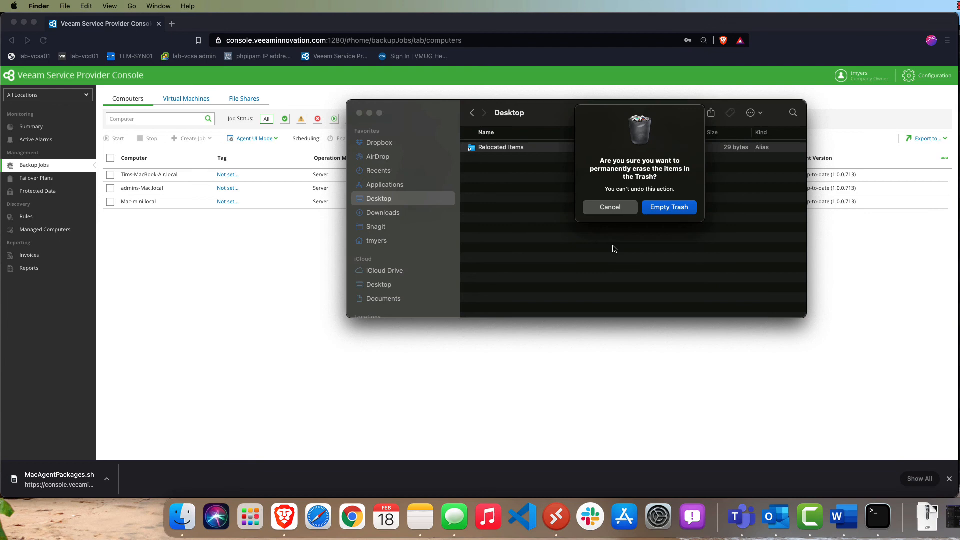
{"action": "left_click", "coordinate": [670, 207]}
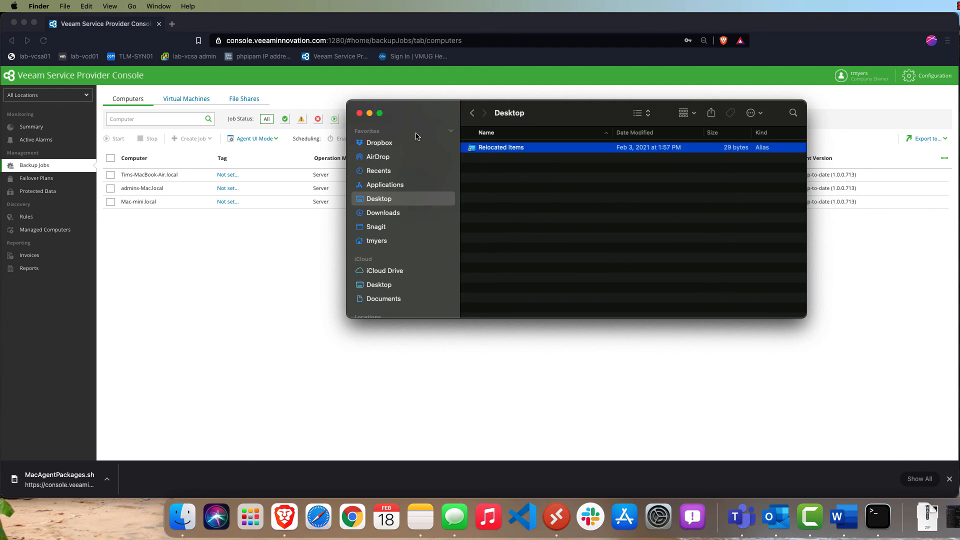
{"action": "left_click", "coordinate": [359, 113]}
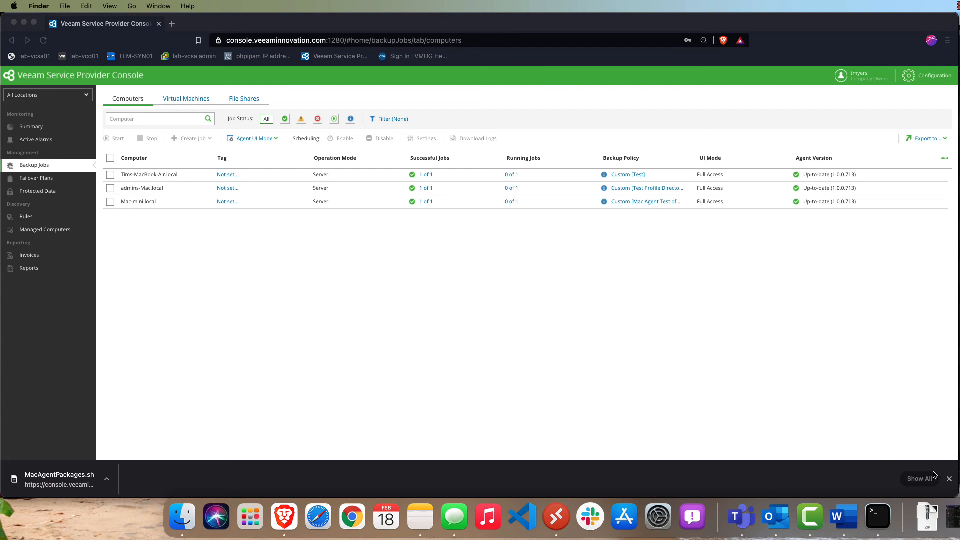
Step: Dismiss the browser's downloads bar and launch Veeam Agent for Mac from Launchpad
{"action": "left_click", "coordinate": [950, 479]}
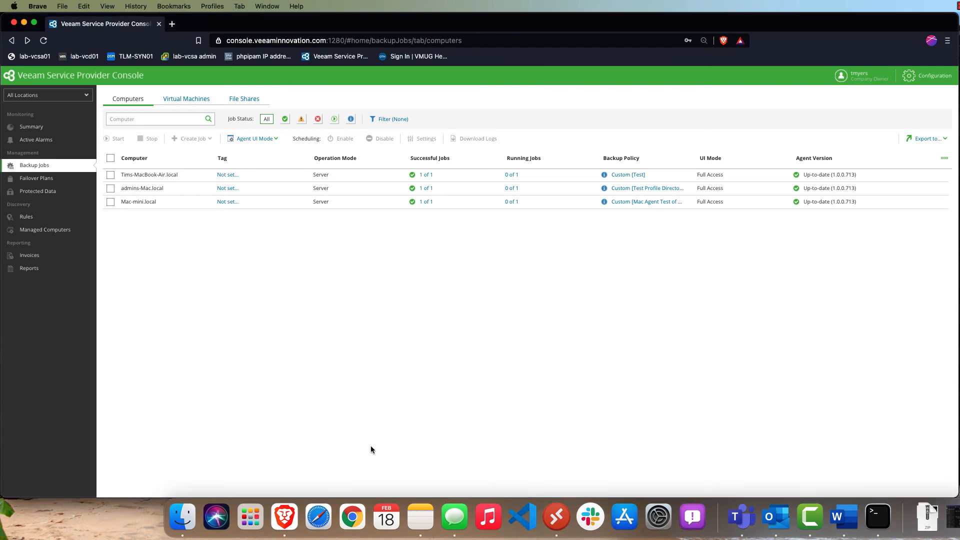
{"action": "left_click", "coordinate": [250, 520]}
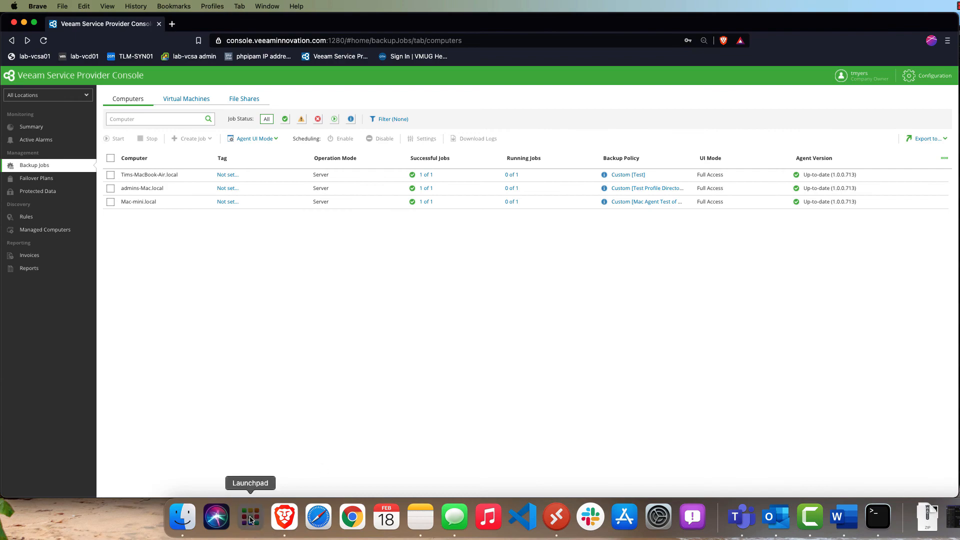
{"action": "left_click", "coordinate": [523, 422]}
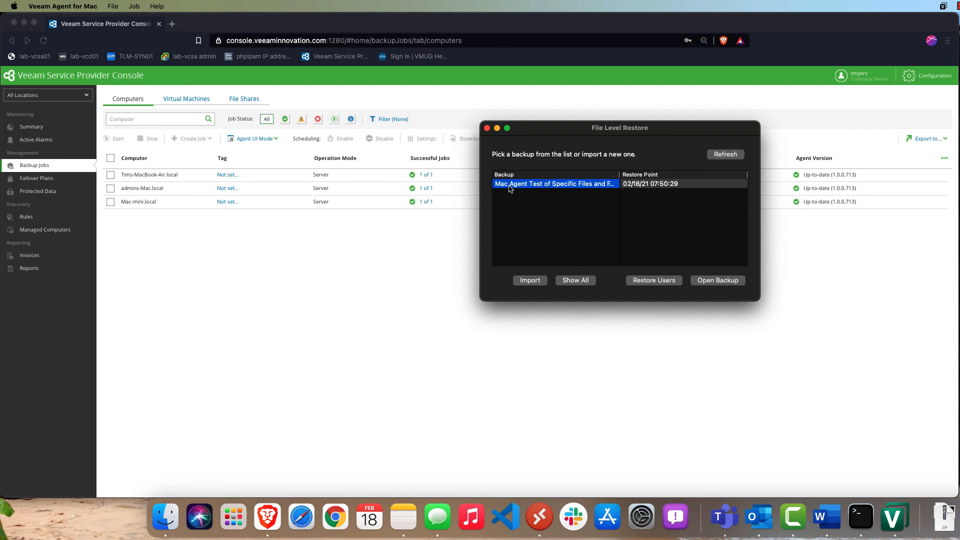
Step: Open the Mac Agent Test backup at its 02/18/21 07:50:29 restore point
{"action": "left_click", "coordinate": [661, 185]}
{"action": "left_click", "coordinate": [590, 186]}
{"action": "left_click", "coordinate": [652, 185]}
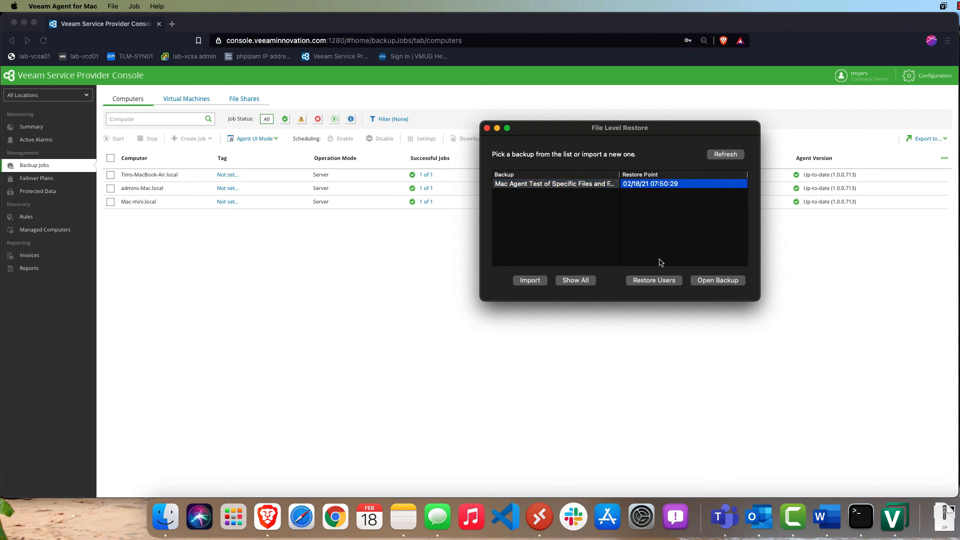
{"action": "left_click", "coordinate": [726, 281]}
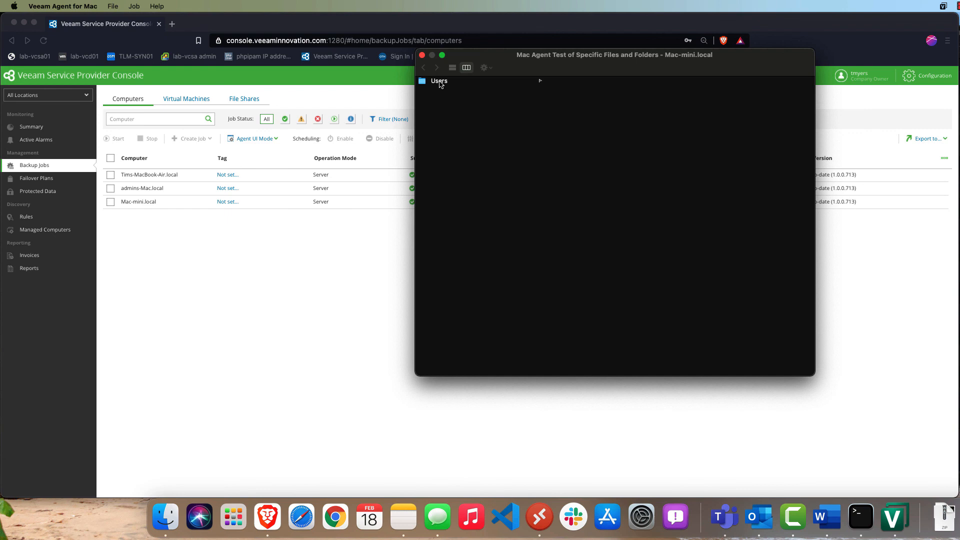
Step: Browse the backup to Users > tmyers > Desktop
{"action": "left_click", "coordinate": [440, 82]}
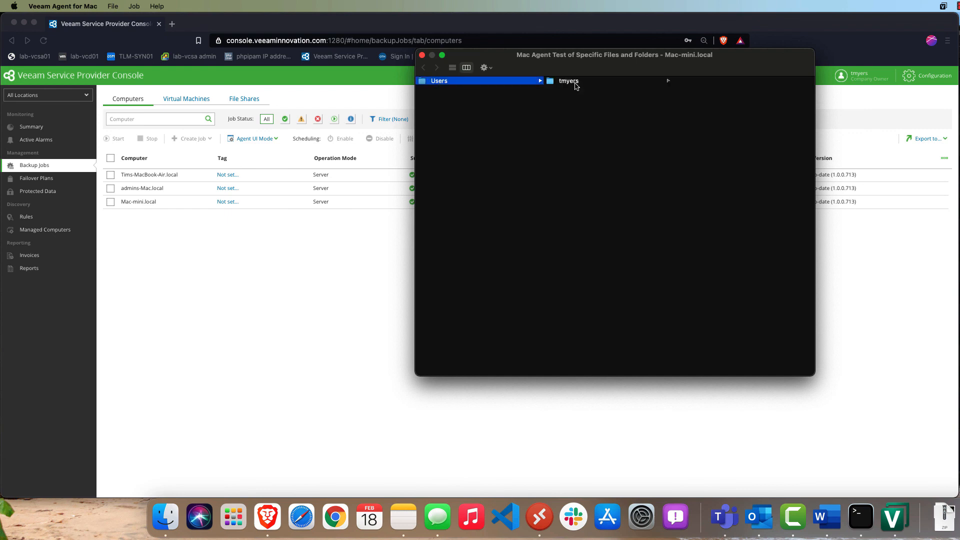
{"action": "left_click", "coordinate": [572, 83]}
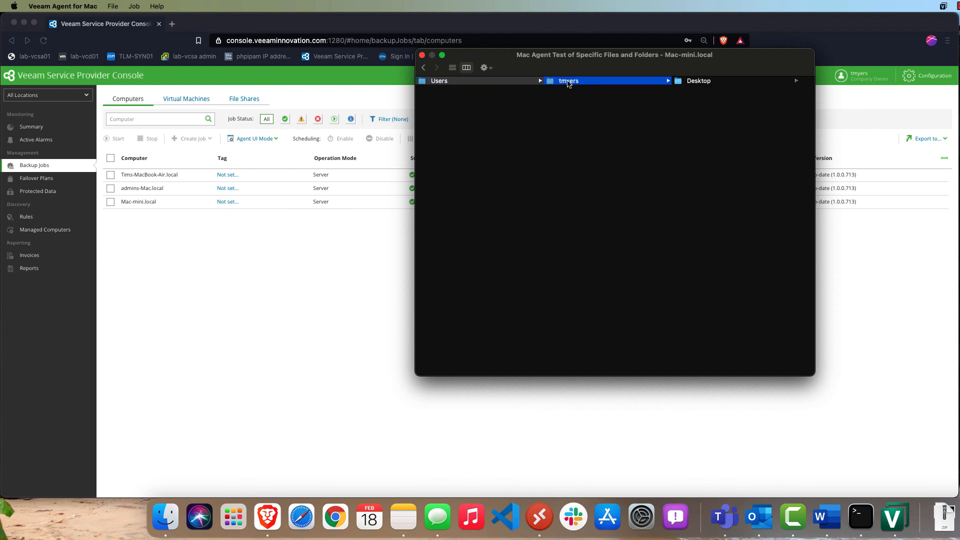
{"action": "left_click", "coordinate": [700, 83]}
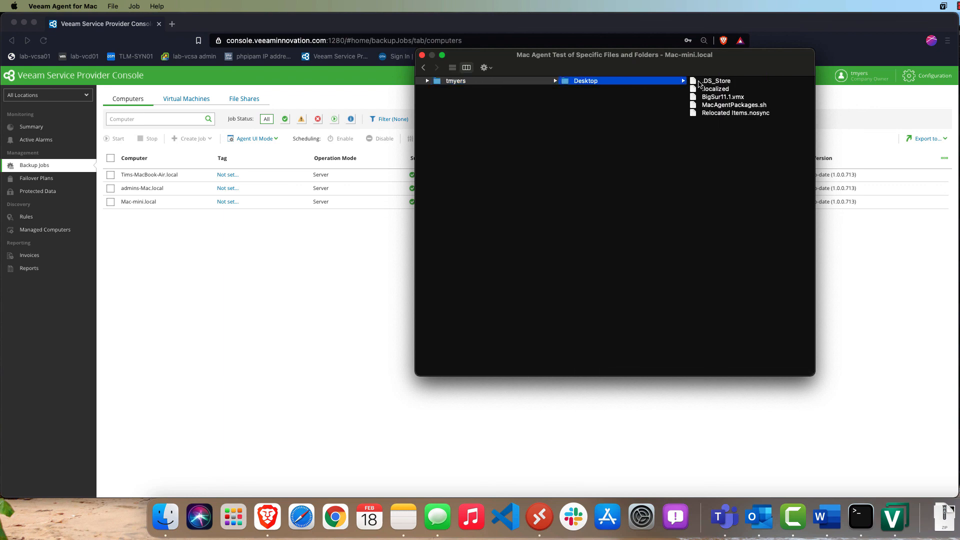
Step: Select both BigSur11.1.vmx and MacAgentPackages.sh in the backed-up Desktop folder
{"action": "left_click", "coordinate": [723, 97]}
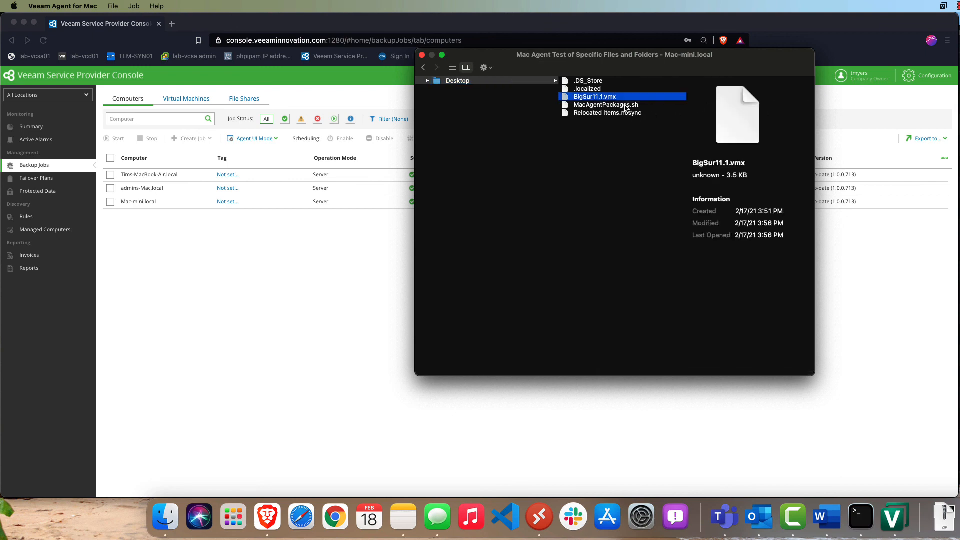
{"action": "left_click", "coordinate": [624, 106]}
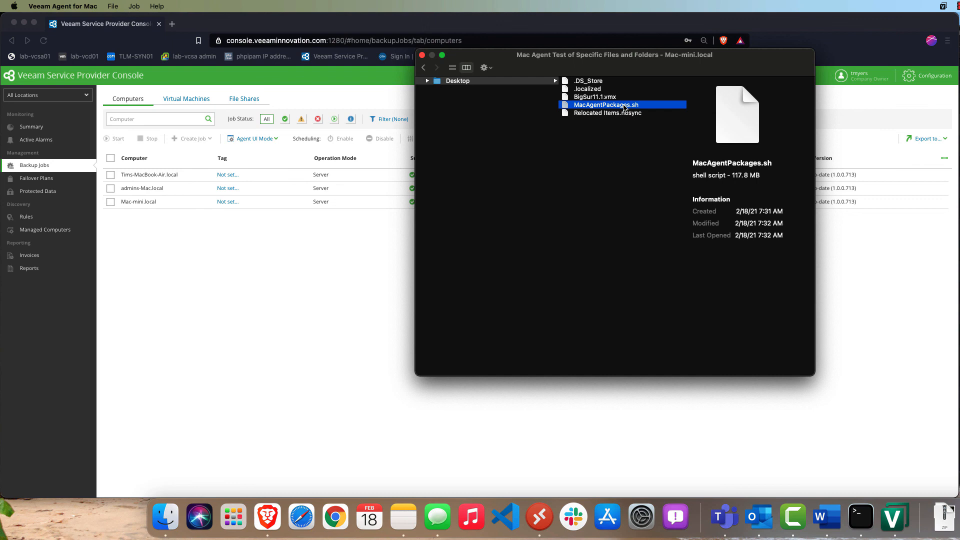
{"action": "left_click", "coordinate": [617, 99]}
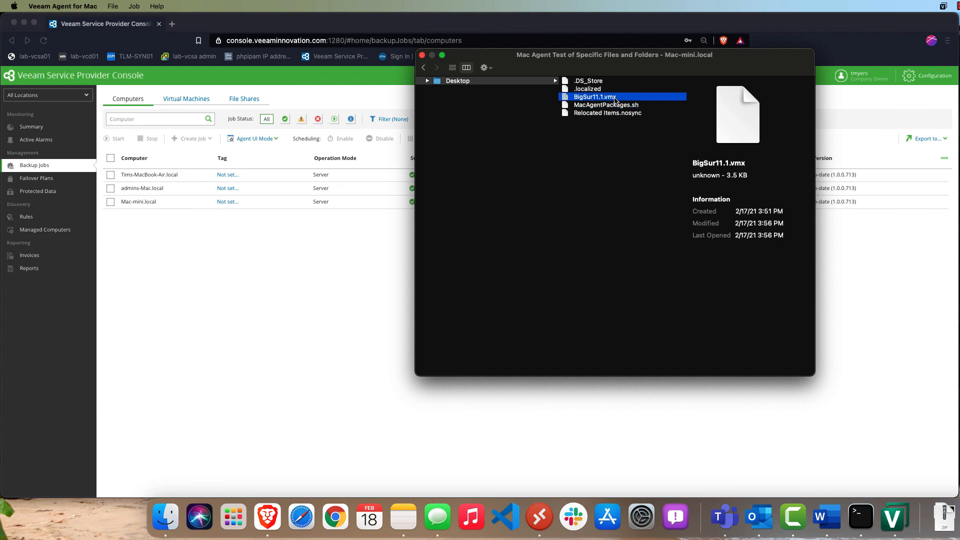
{"action": "left_click", "coordinate": [614, 113], "text": "super"}
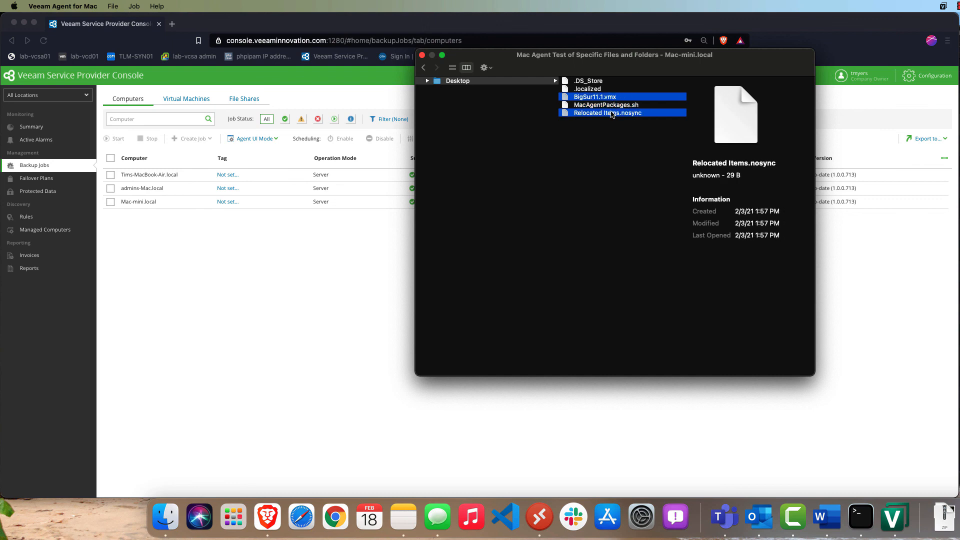
{"action": "left_click", "coordinate": [612, 114]}
{"action": "left_click", "coordinate": [613, 106]}
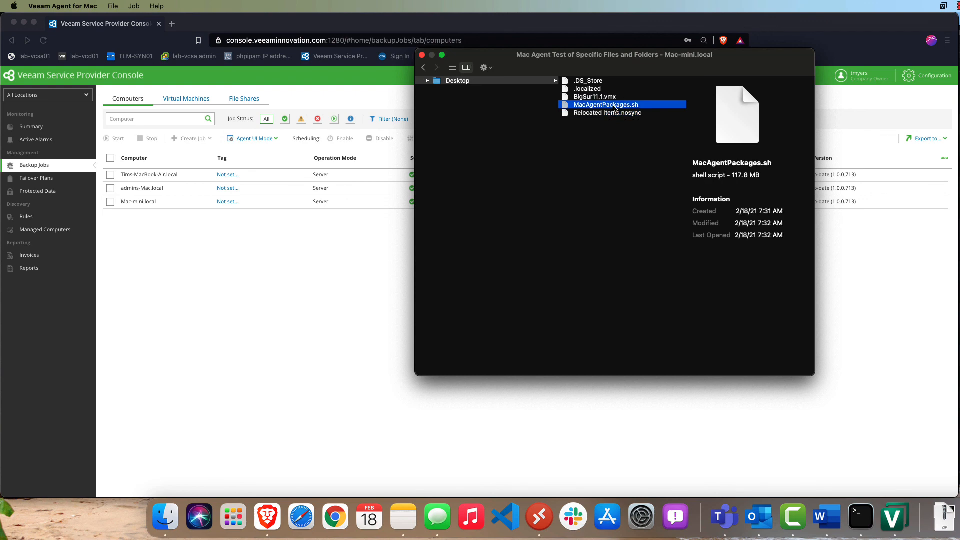
{"action": "left_click", "coordinate": [604, 99], "text": "super"}
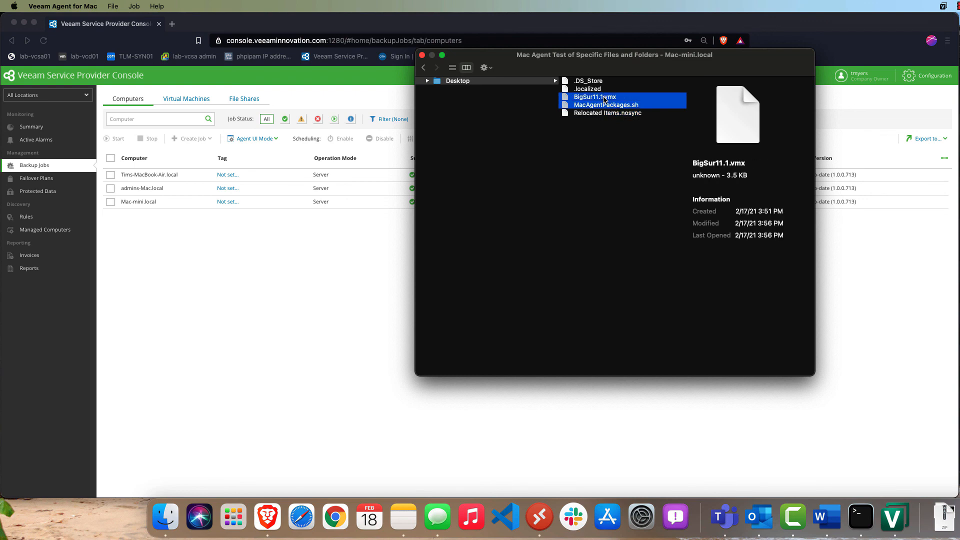
Step: Restore the two selected files, choosing Overwrite for existing copies
{"action": "right_click", "coordinate": [605, 100]}
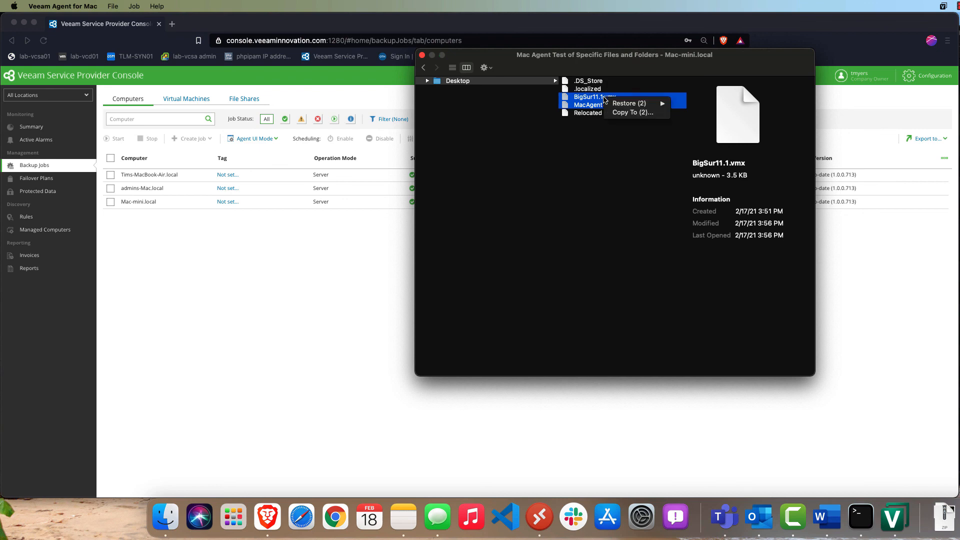
{"action": "mouse_move", "coordinate": [626, 103]}
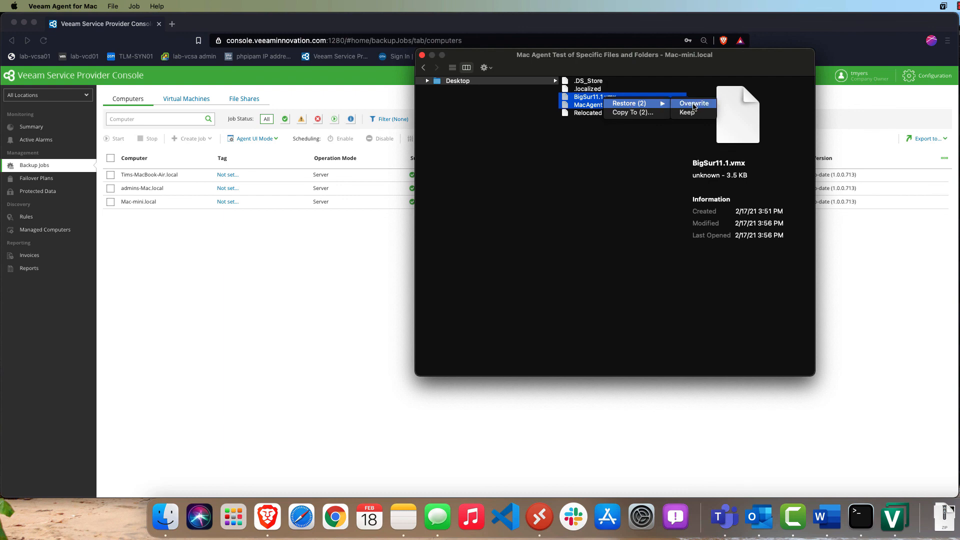
{"action": "left_click", "coordinate": [694, 104]}
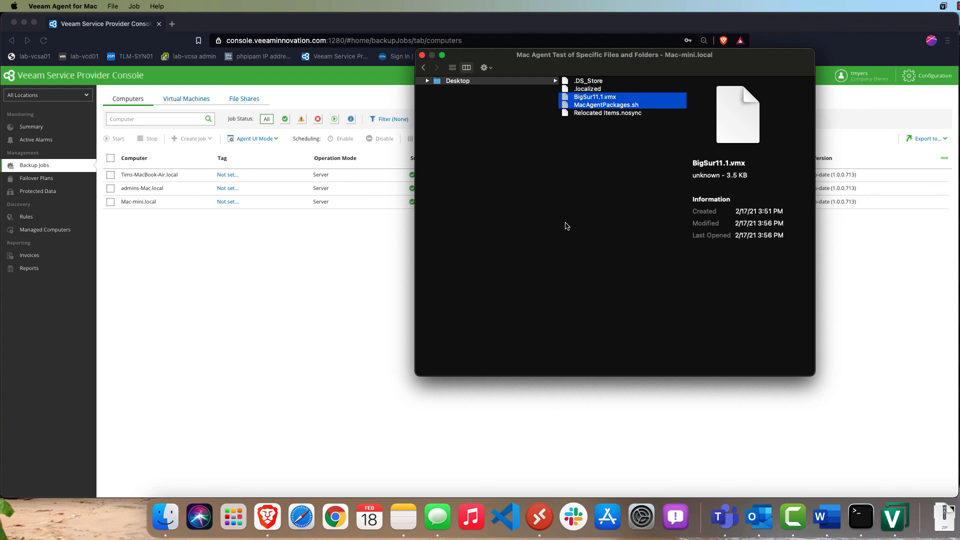
Step: Show the Desktop in Finder to confirm both files are back, quitting FaceTime
{"action": "left_click", "coordinate": [165, 515]}
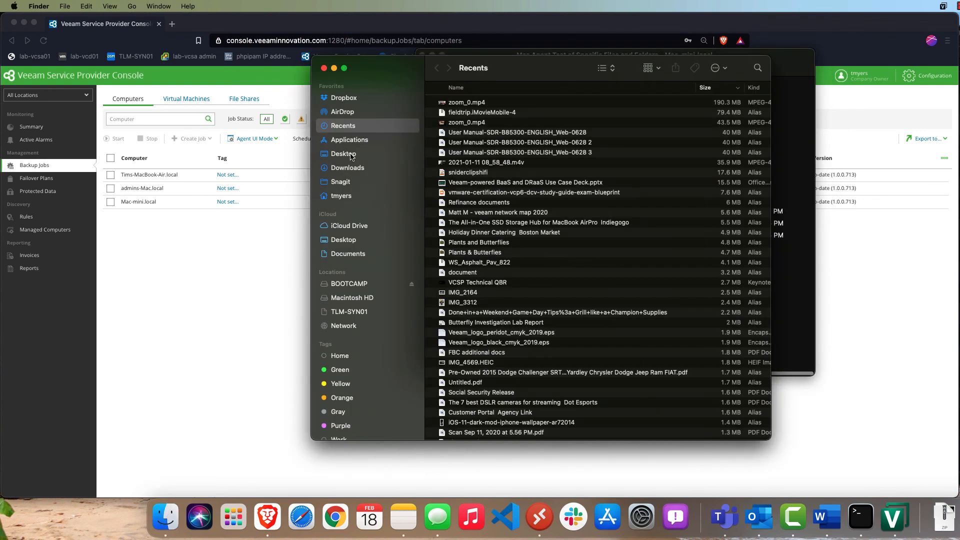
{"action": "left_click", "coordinate": [350, 154]}
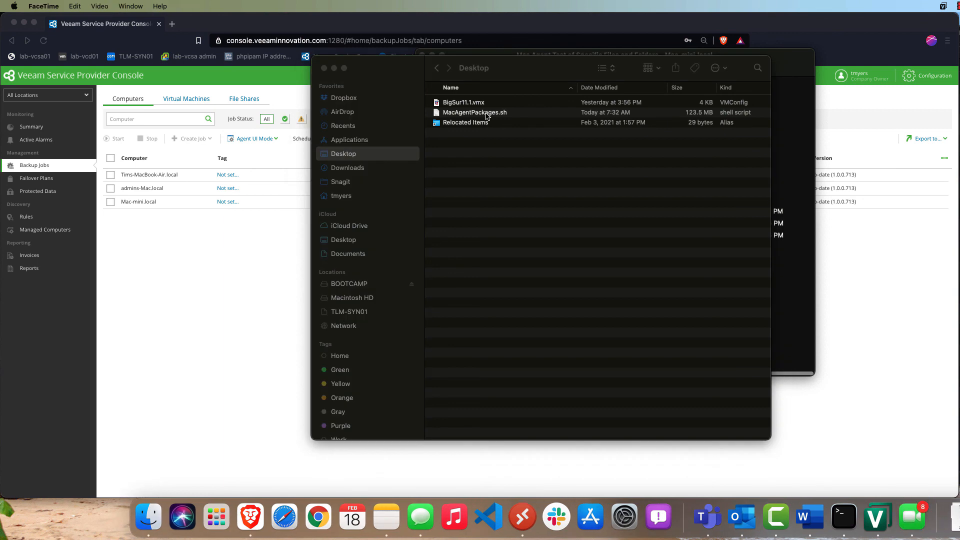
{"action": "key", "text": "super+q"}
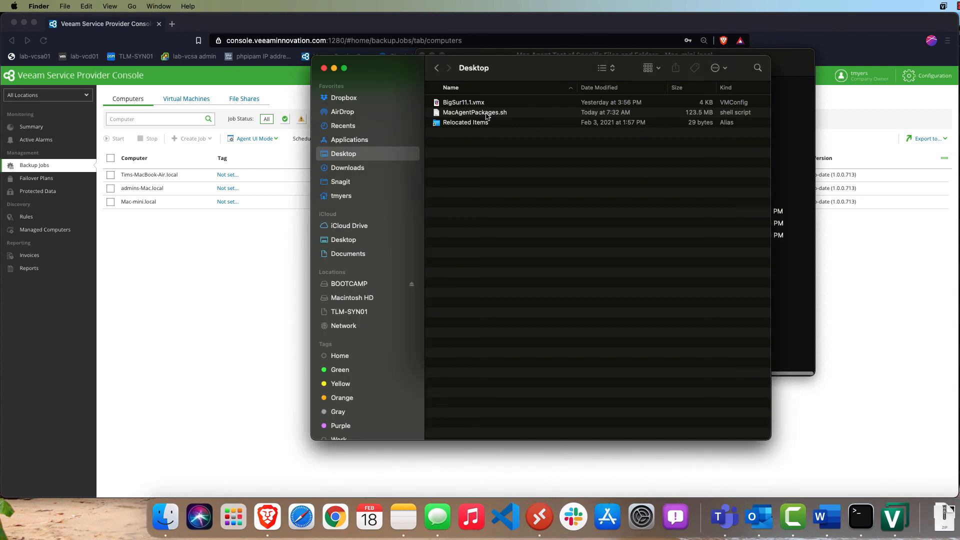